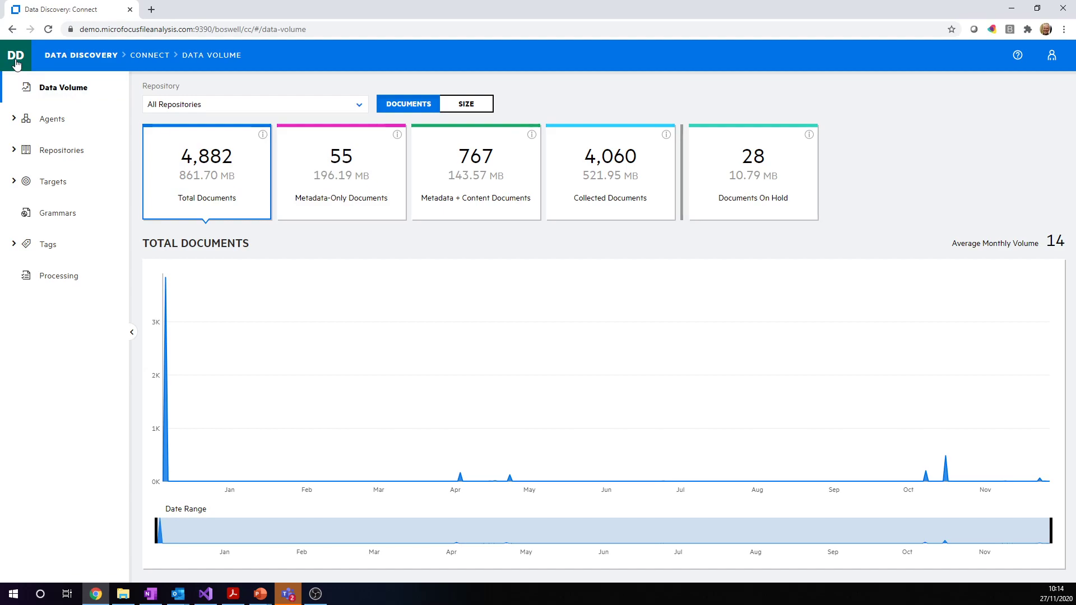
# Go to the Manage area's list of workspaces
pyautogui.click(39, 160)
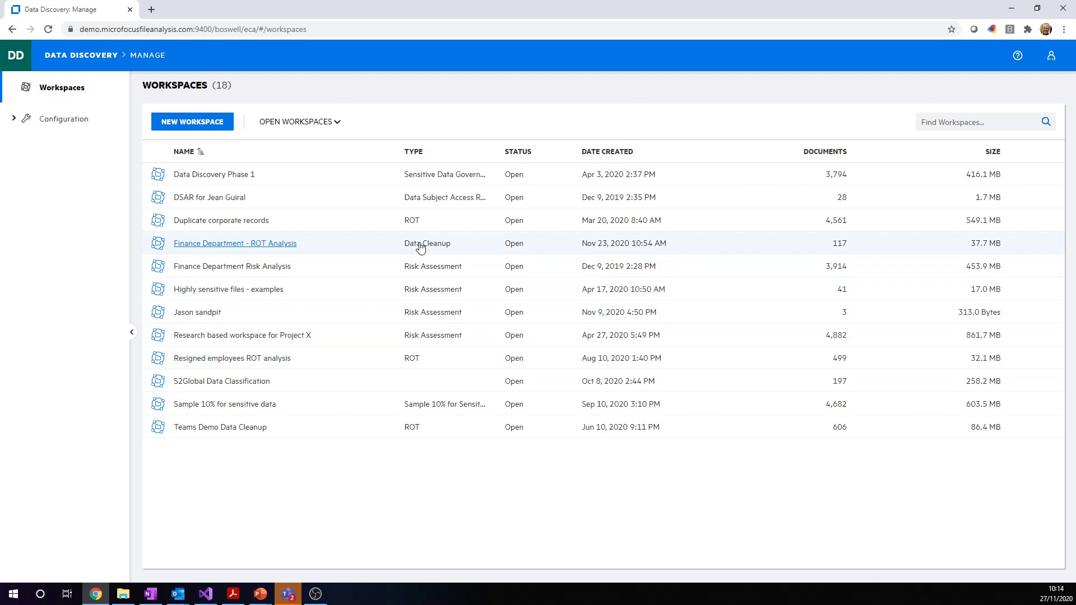
pyautogui.click(202, 124)
pyautogui.click(416, 203)
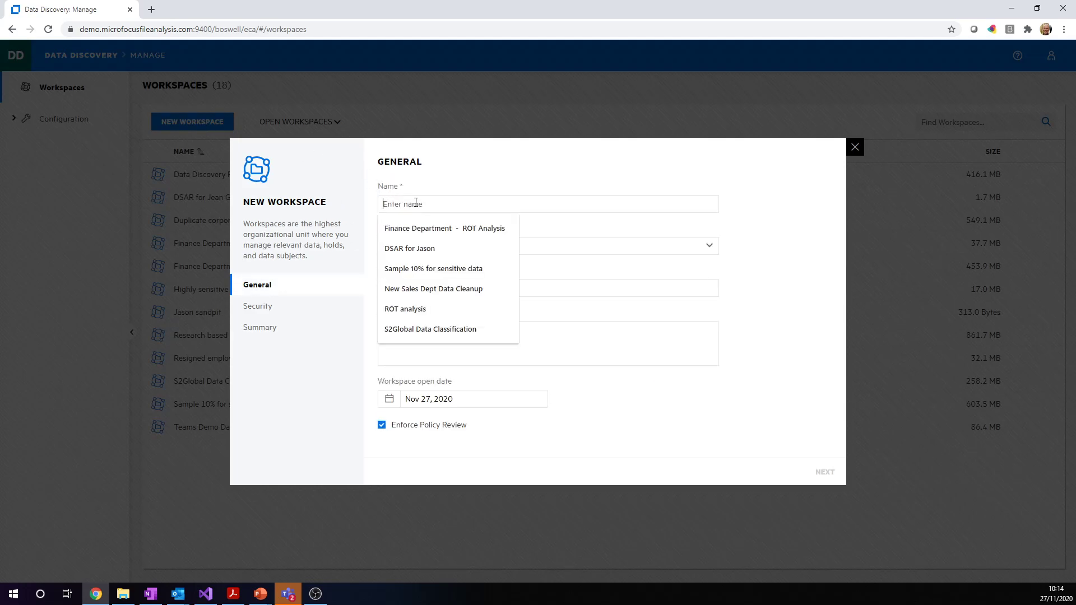
pyautogui.click(425, 227)
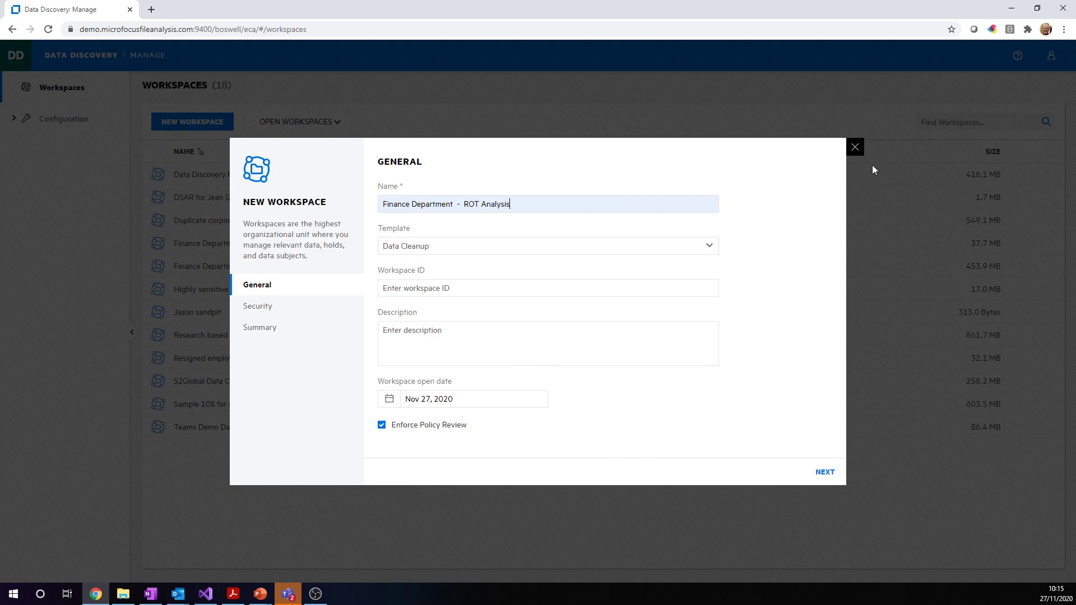
pyautogui.click(856, 148)
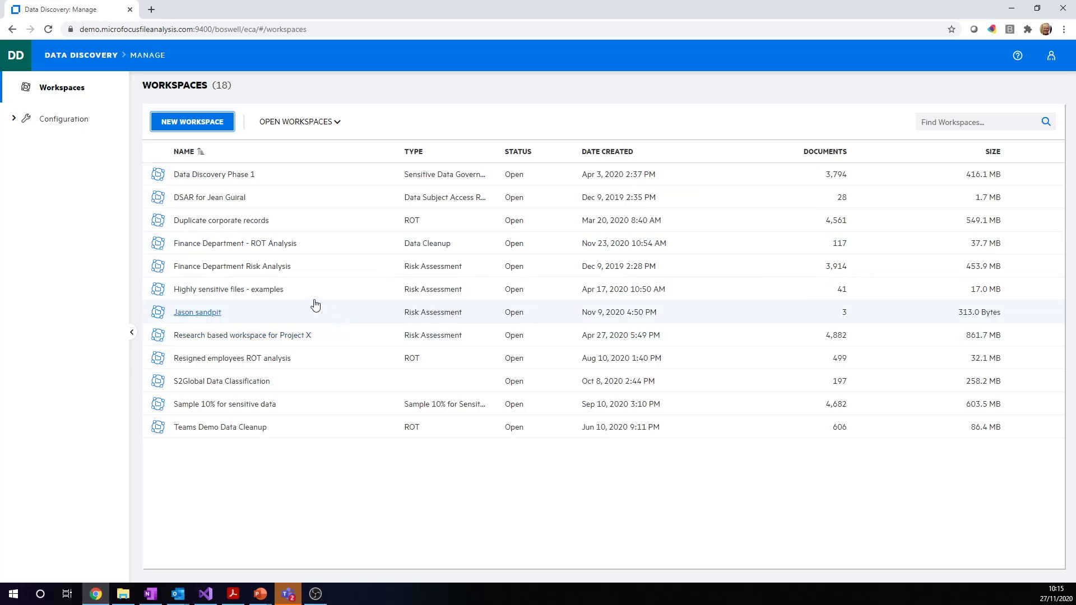
# Open the Finance Department - ROT Analysis workspace and review its data sources and content timeline
pyautogui.click(247, 244)
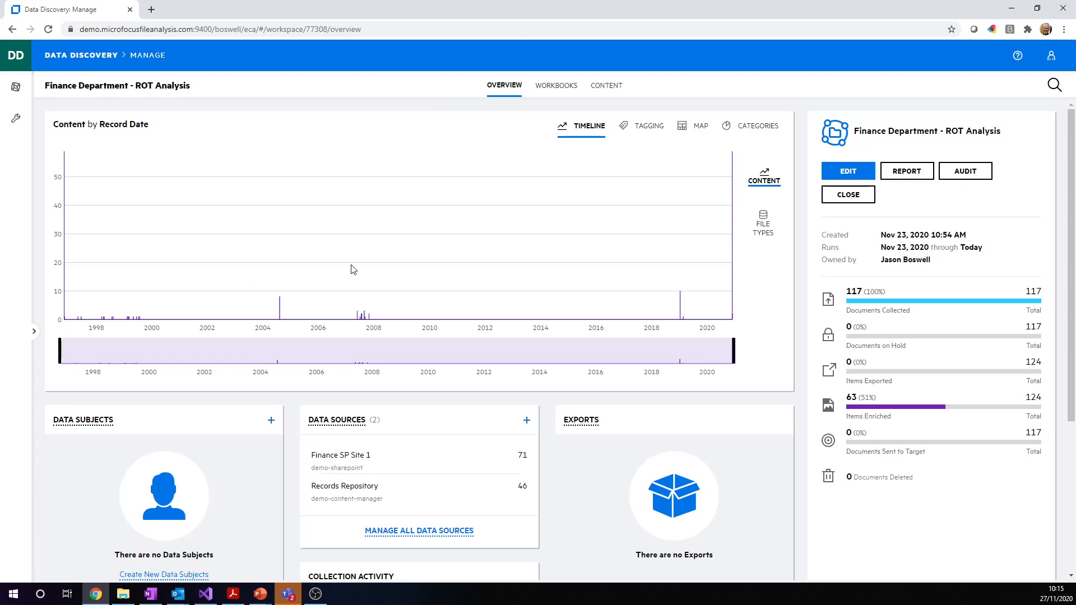
pyautogui.moveTo(444, 464)
pyautogui.click(427, 531)
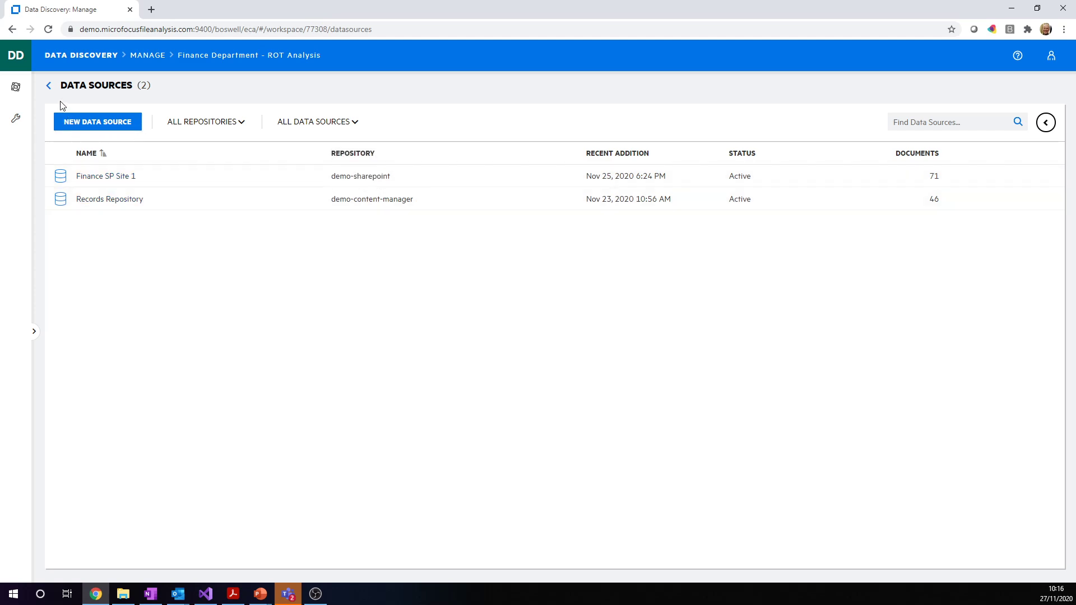
pyautogui.click(50, 87)
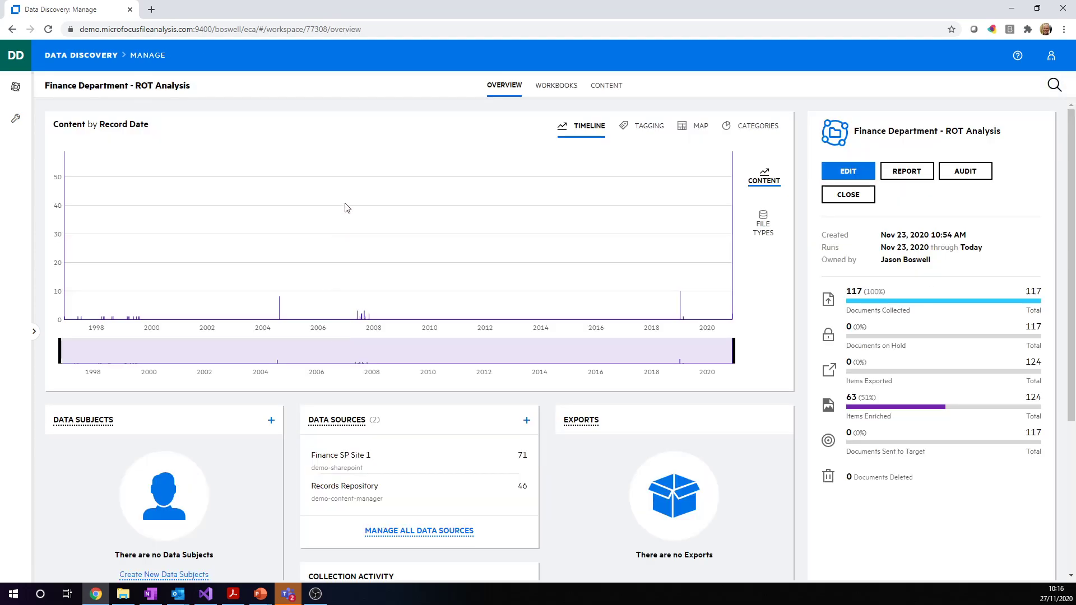
pyautogui.moveTo(150, 321)
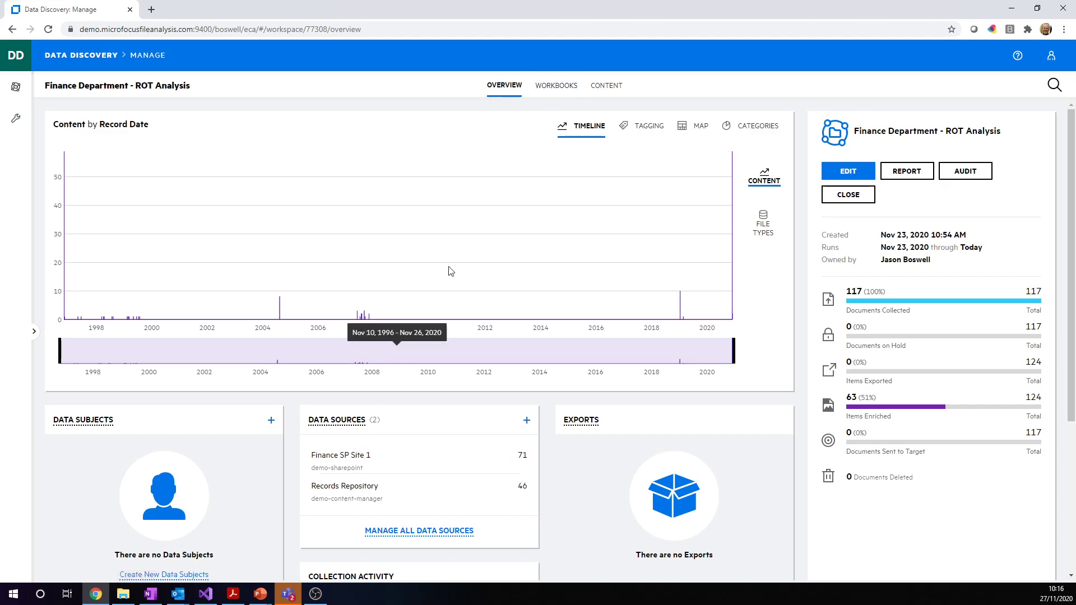
# Review the query criteria of the workspace's Trivial Data and Obsolete Data workbooks without changing them
pyautogui.click(555, 89)
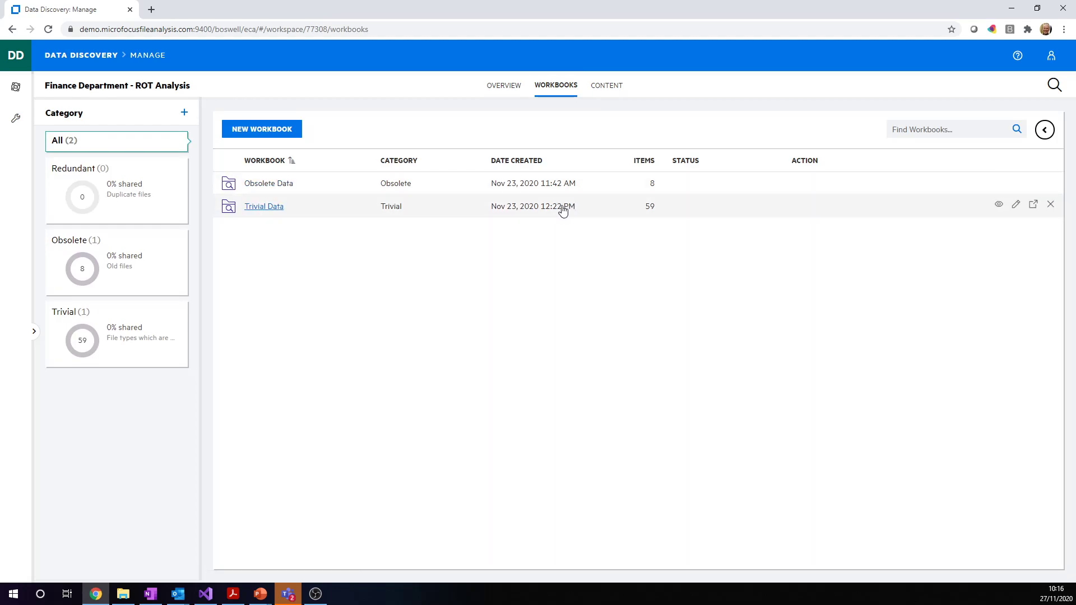
pyautogui.click(1017, 205)
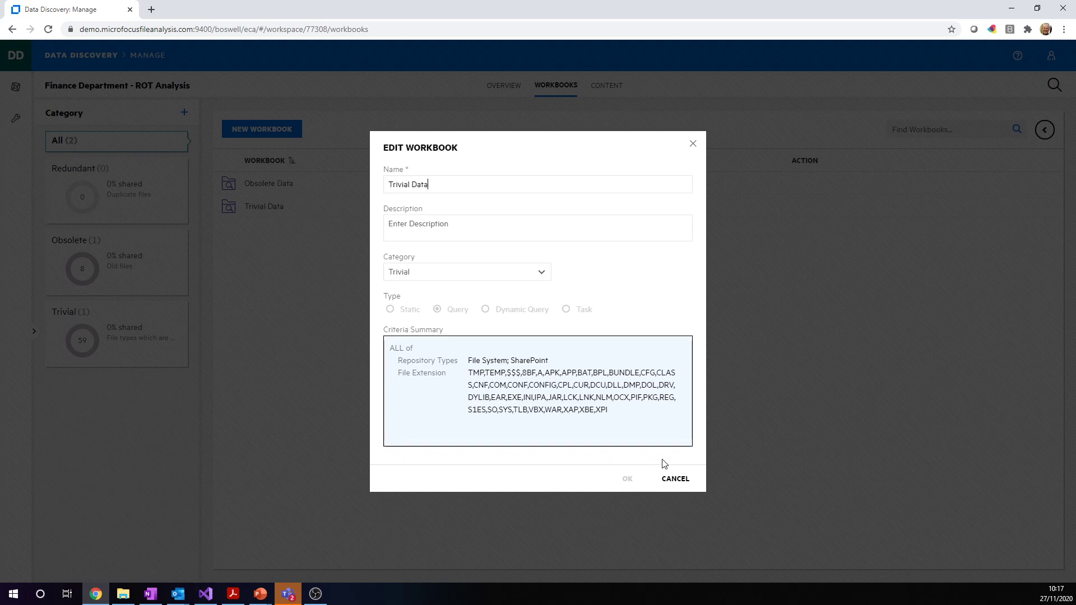
pyautogui.click(675, 481)
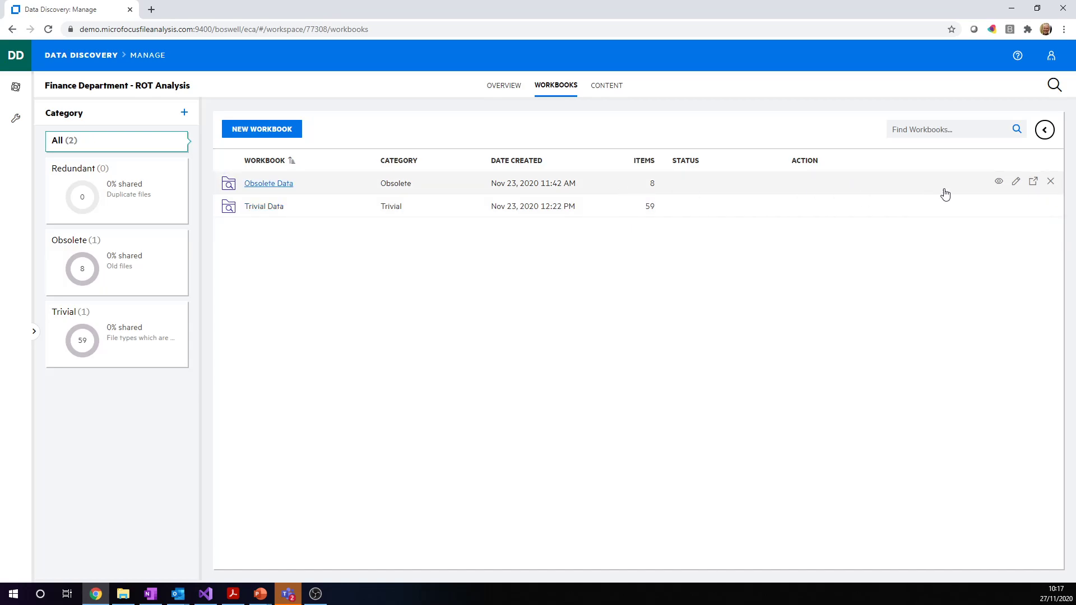
pyautogui.click(1016, 182)
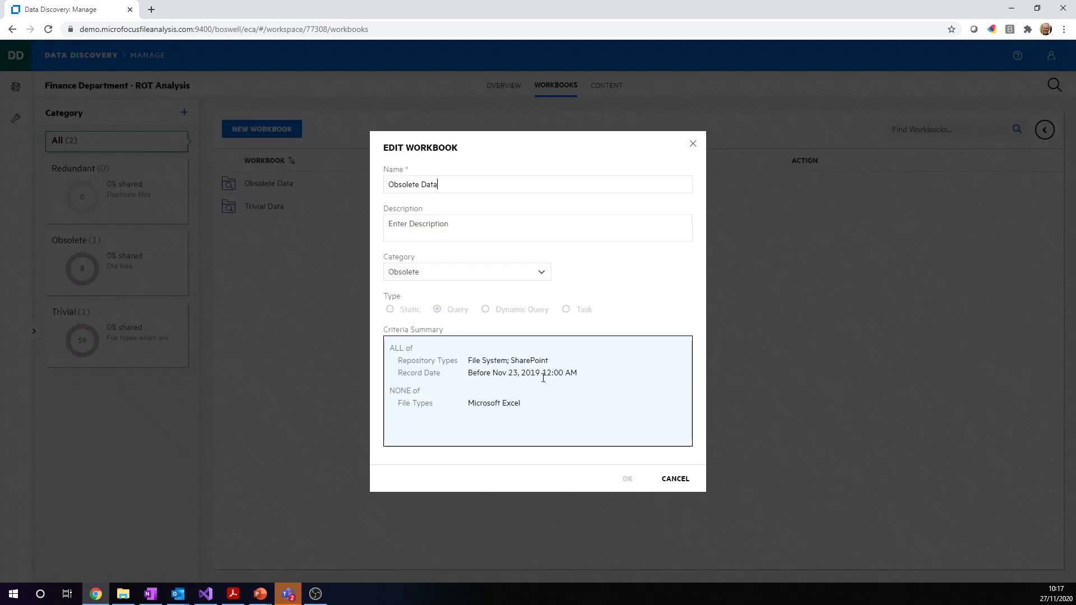
pyautogui.moveTo(523, 373); pyautogui.dragTo(542, 373)
pyautogui.click(676, 480)
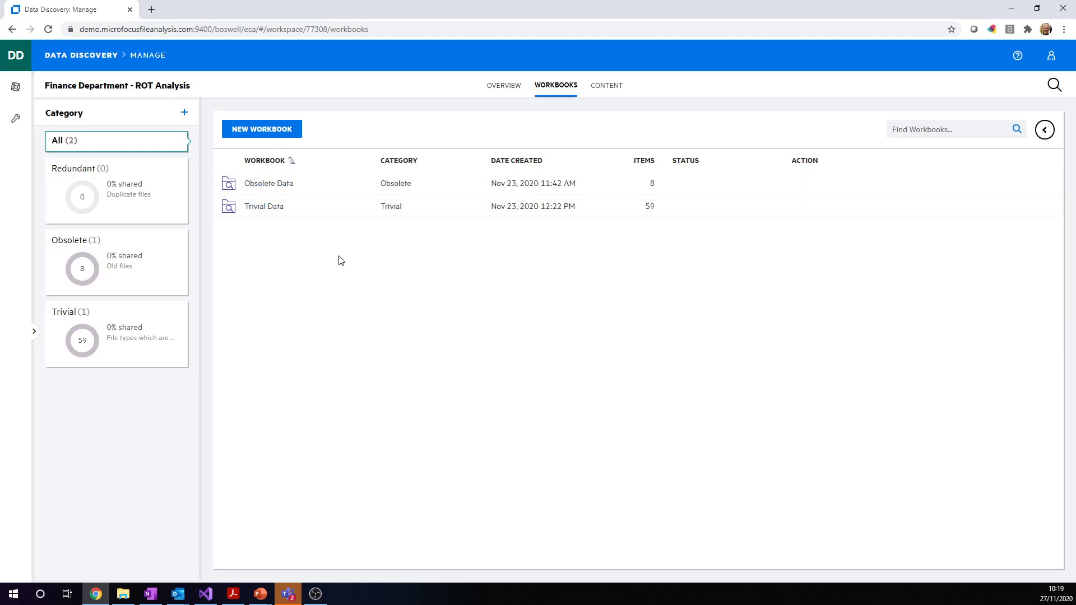
# Start a new workbook named Redundant, with the category Redundant and the type Task
pyautogui.click(279, 133)
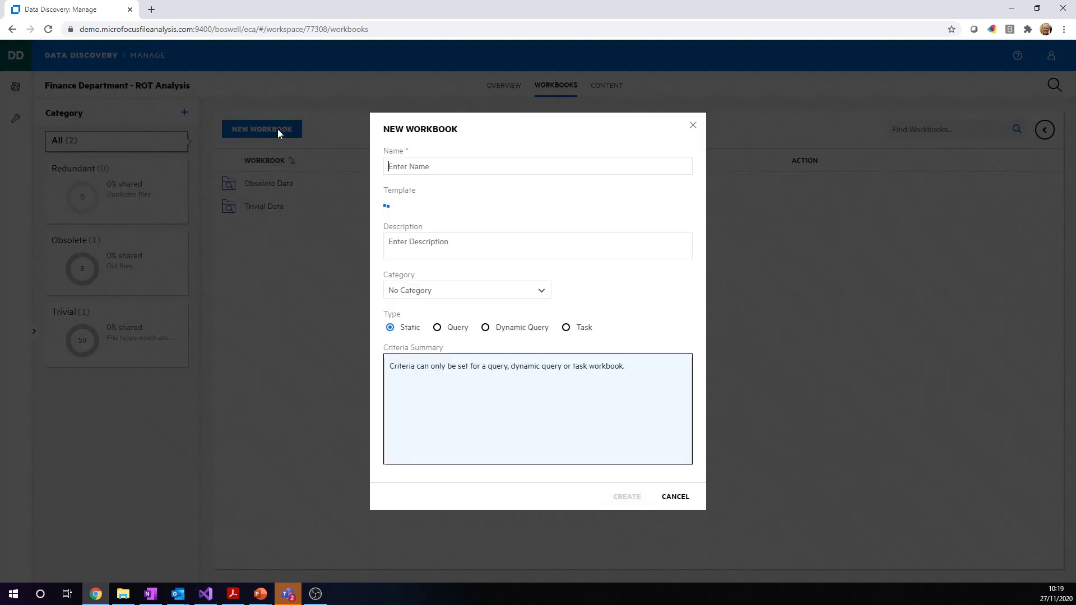
pyautogui.click(422, 167)
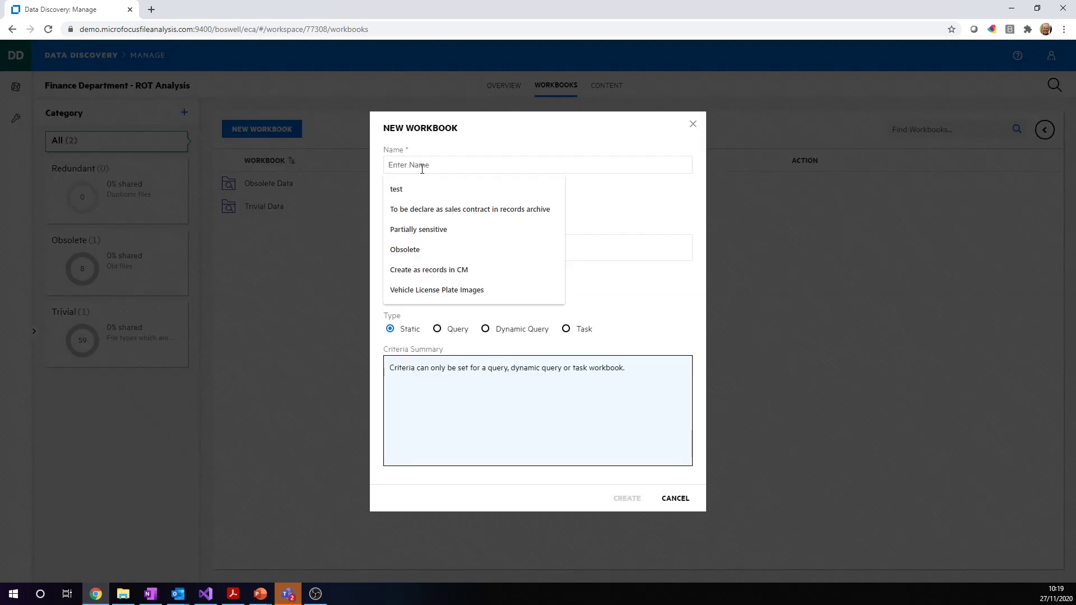
pyautogui.write('Redundant')
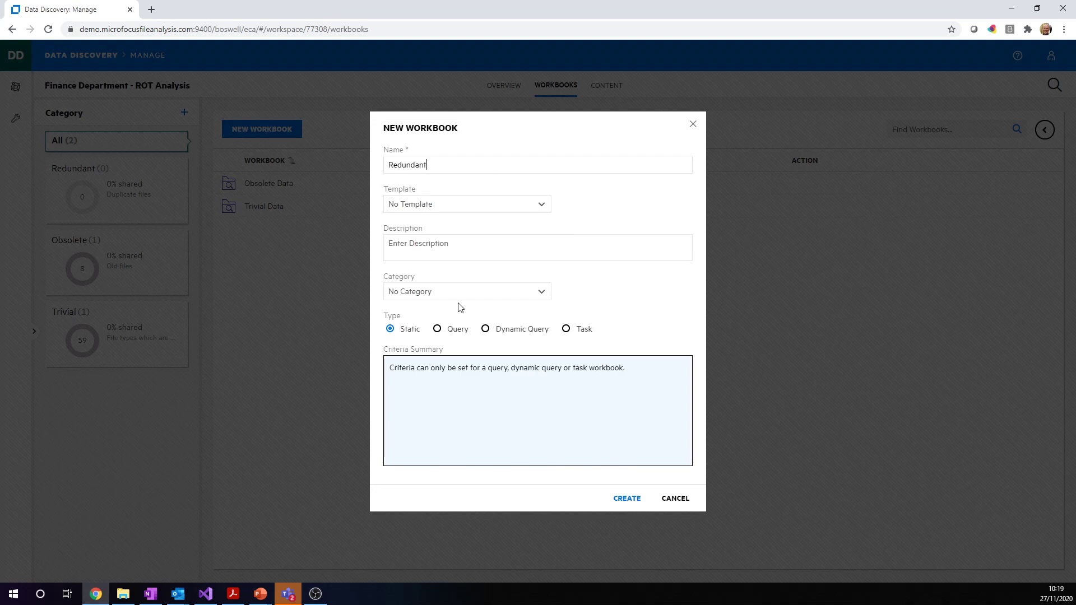
pyautogui.click(431, 292)
pyautogui.click(426, 334)
pyautogui.click(567, 331)
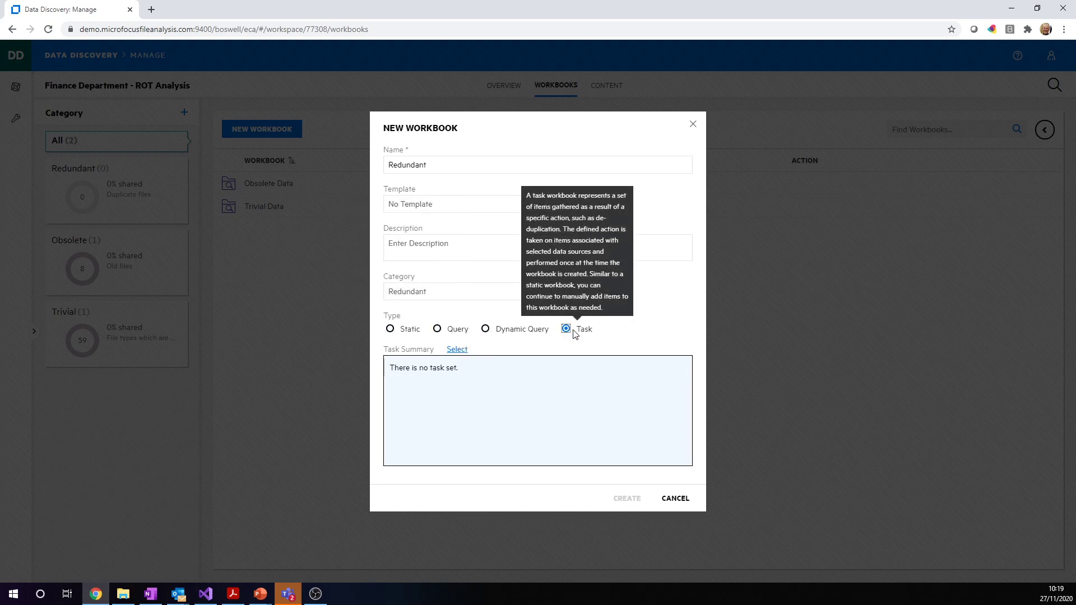
# Create the workbook with a task that deduplicates within and across data sources only, ranking Records Repository above Finance SP Site 1
pyautogui.click(457, 350)
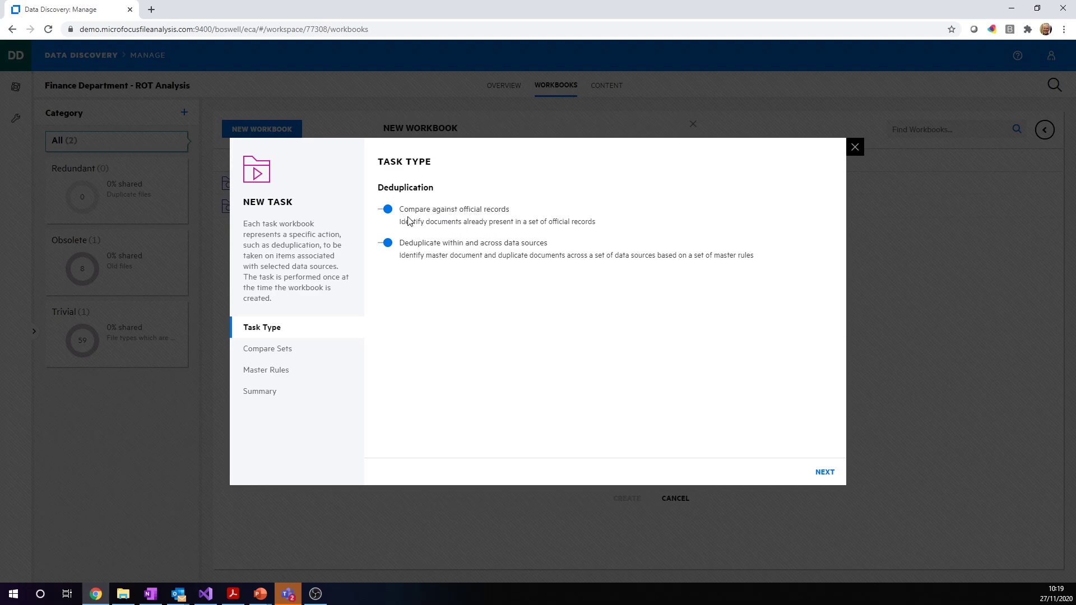
pyautogui.click(389, 210)
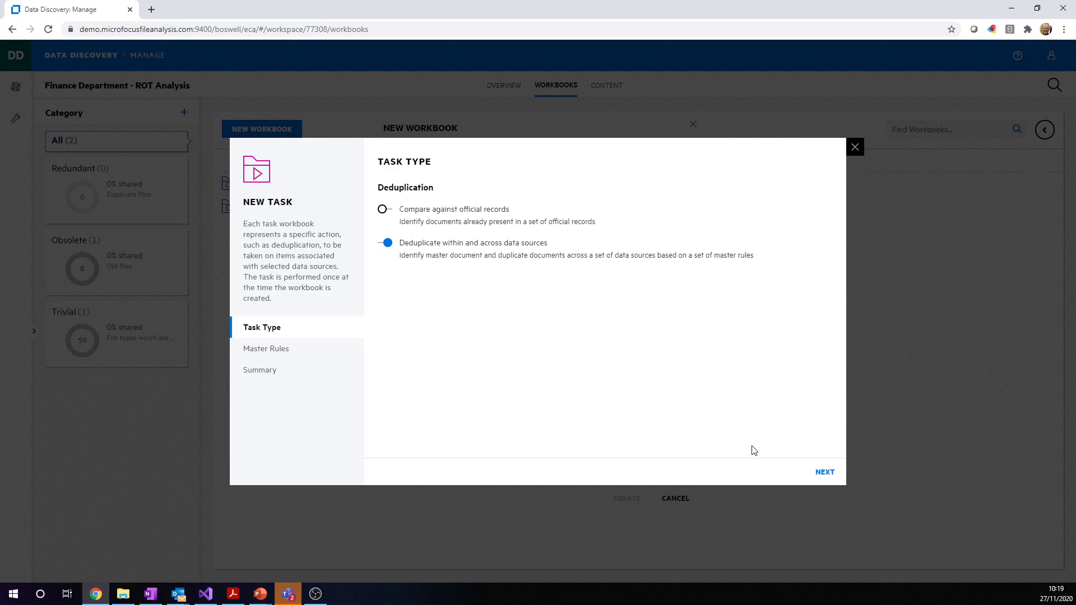
pyautogui.click(825, 474)
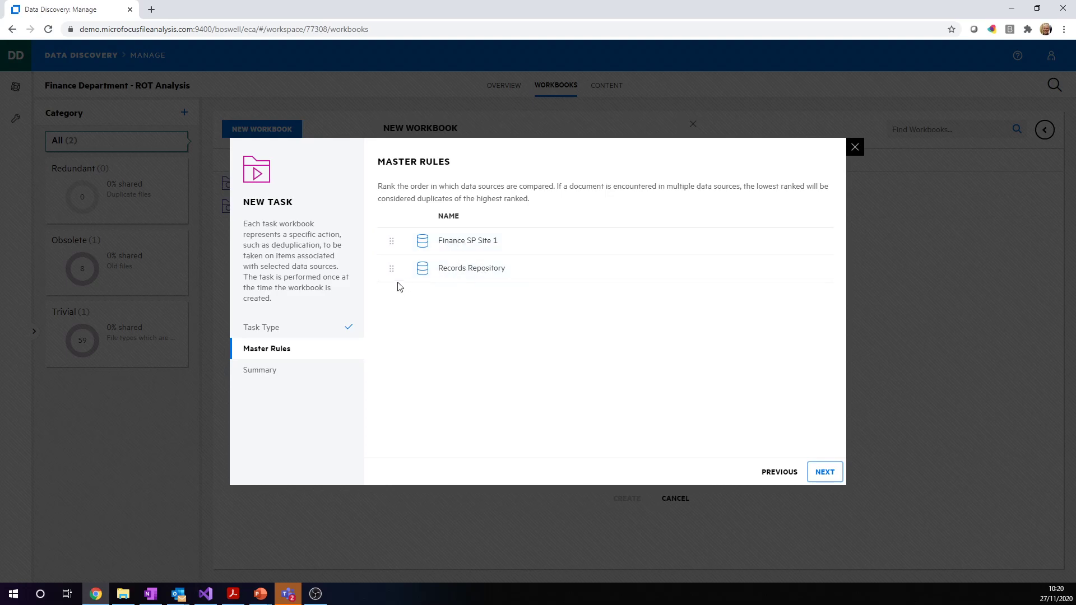
pyautogui.moveTo(392, 267); pyautogui.dragTo(392, 238)
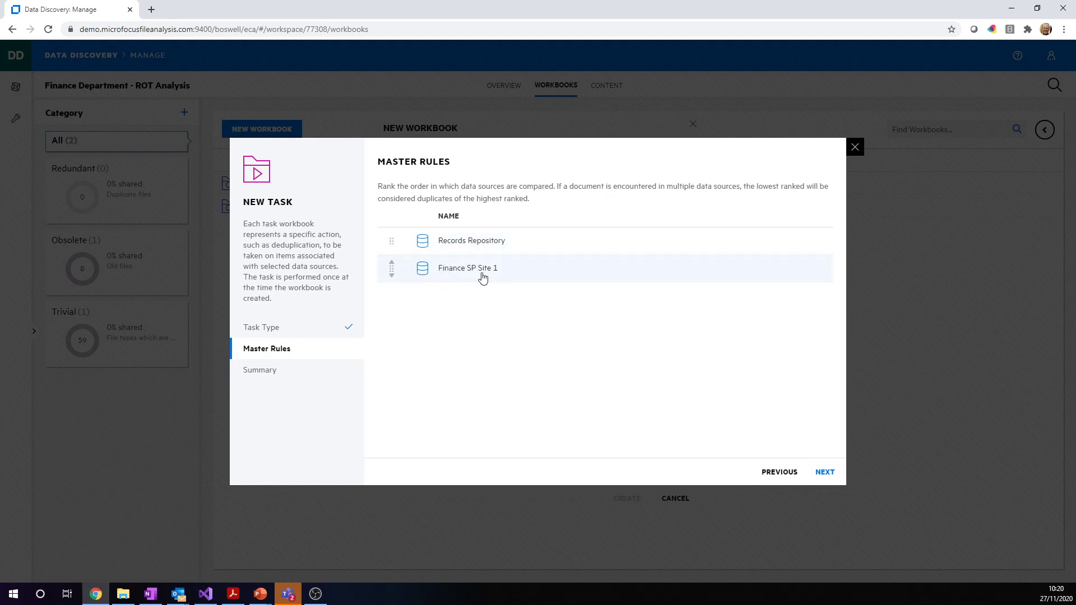
pyautogui.click(827, 474)
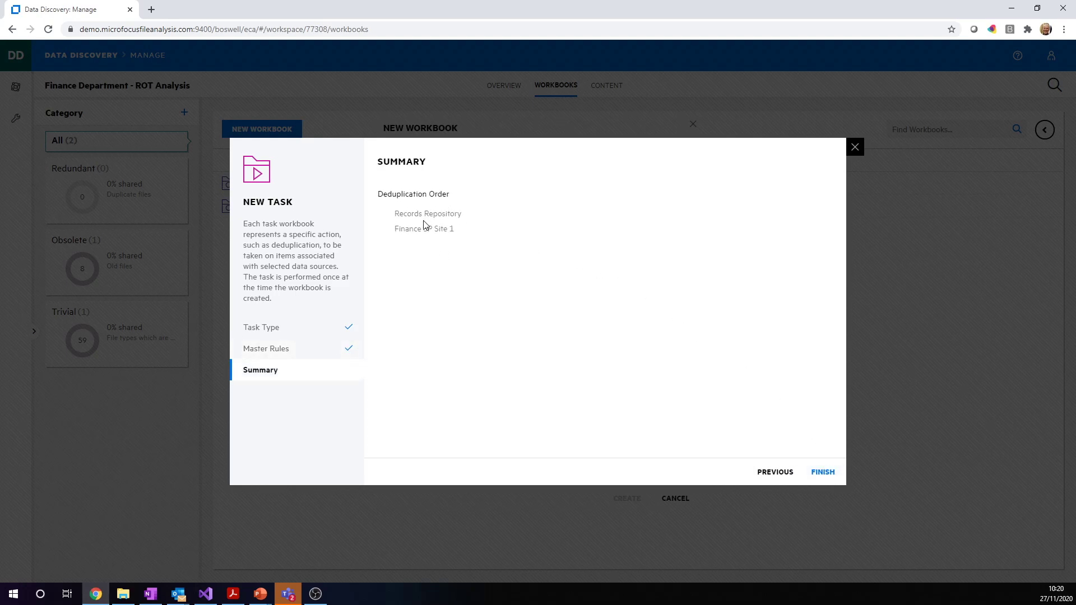
pyautogui.click(823, 473)
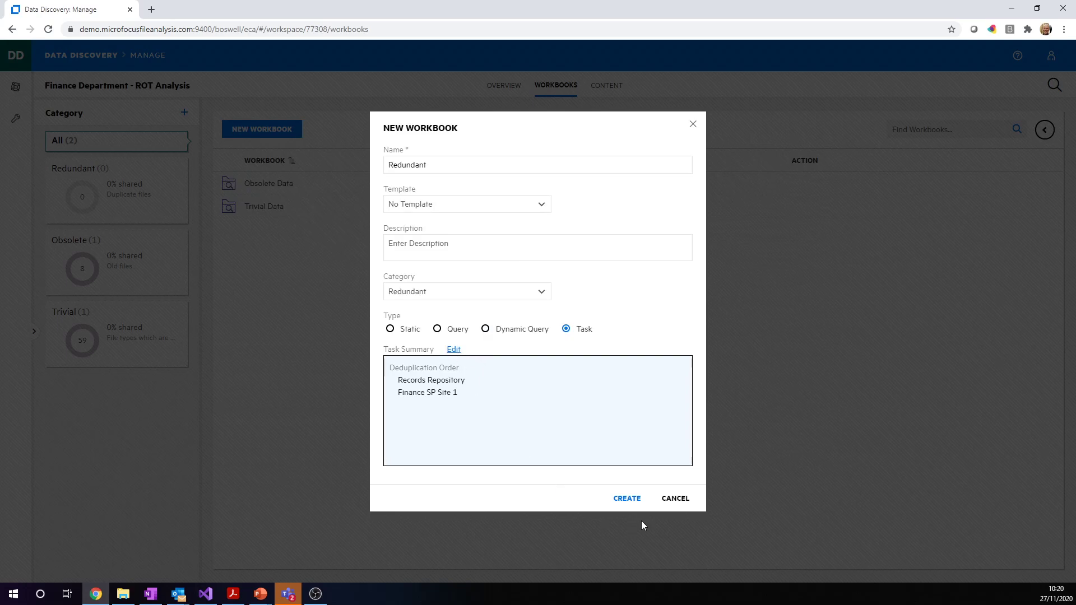
pyautogui.click(628, 500)
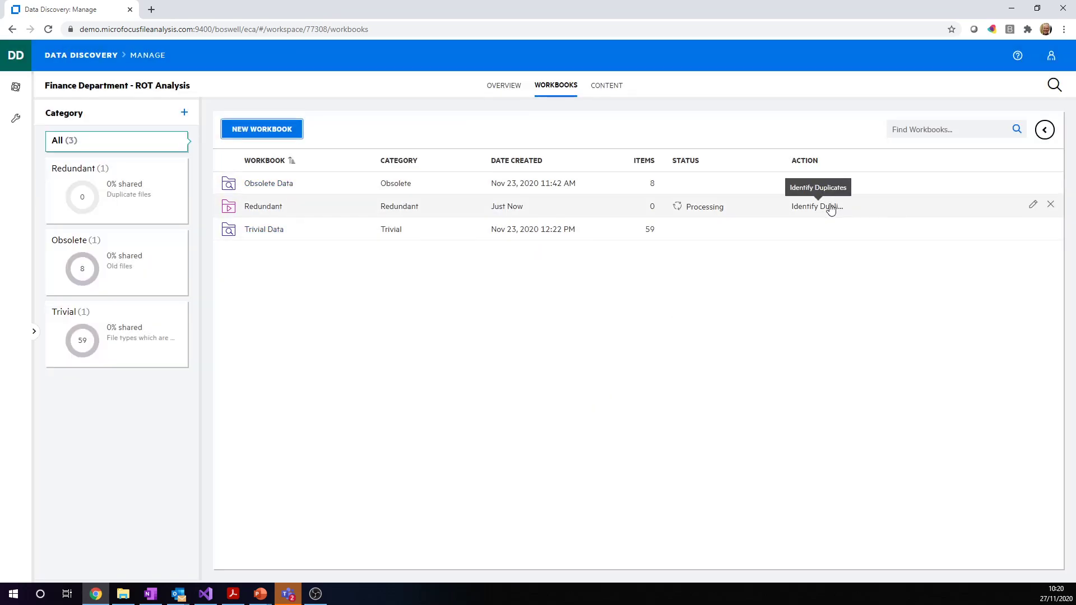
# Check the Redundant workbook's activity history and refresh the workbook list
pyautogui.click(1044, 131)
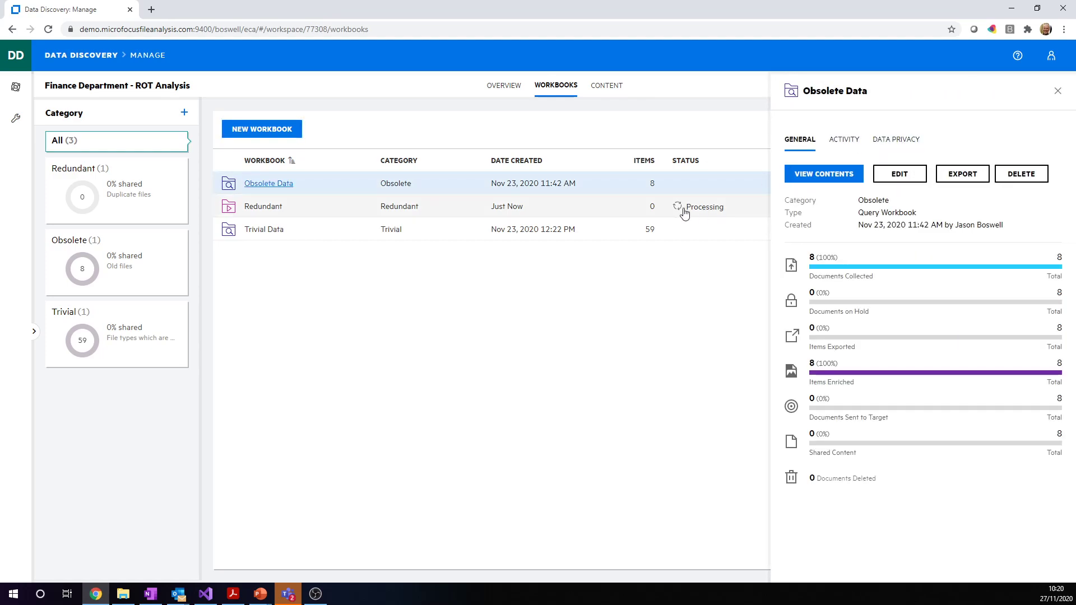
pyautogui.click(586, 211)
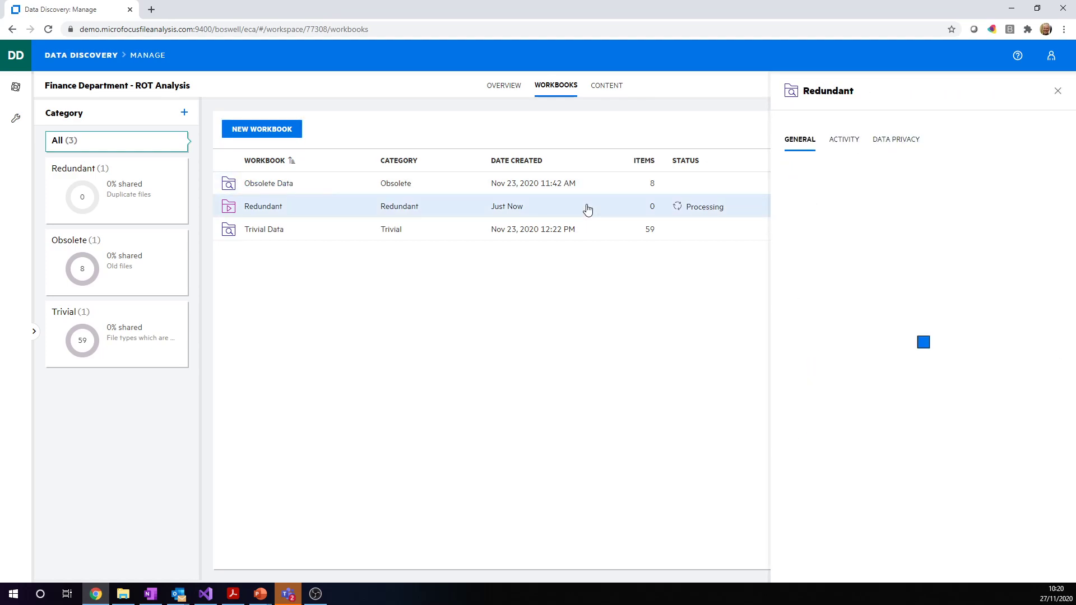
pyautogui.click(843, 140)
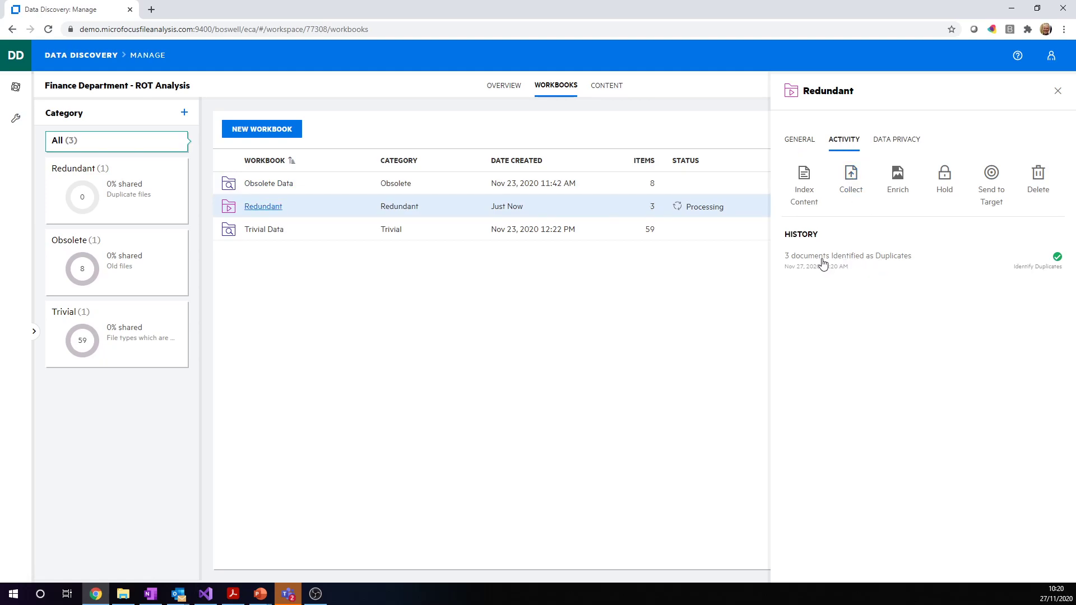
pyautogui.click(50, 29)
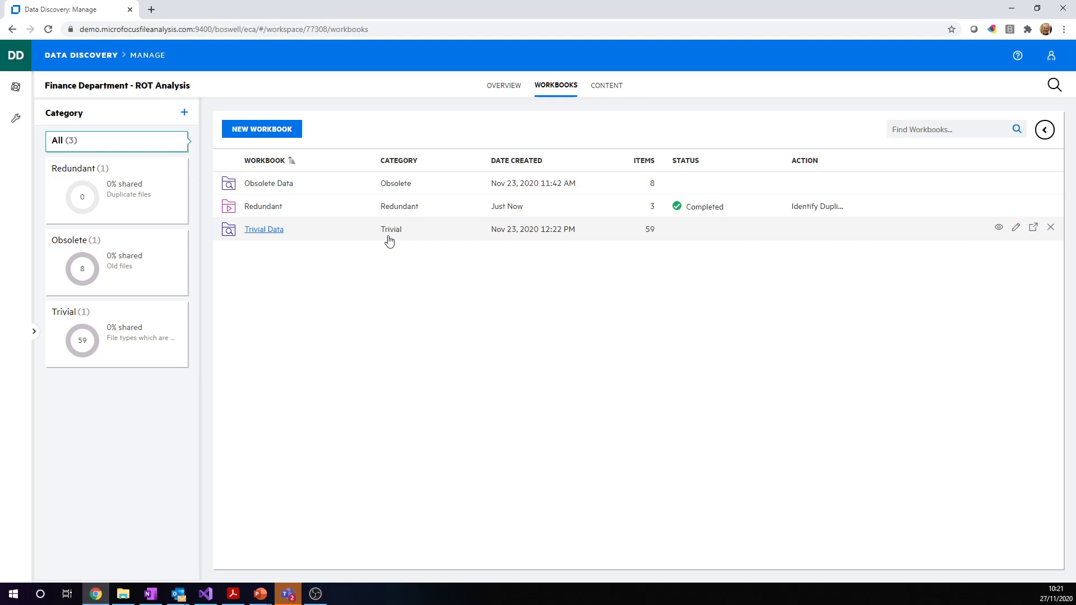
# View the contents of the Trivial Data workbook and expand its File Types filter
pyautogui.click(1045, 131)
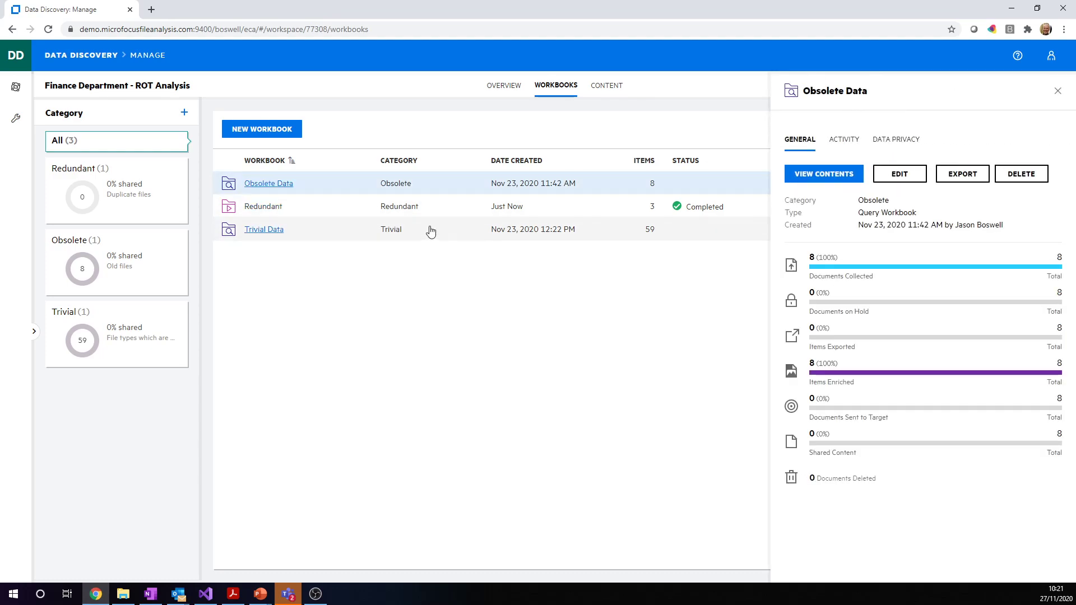
pyautogui.click(272, 231)
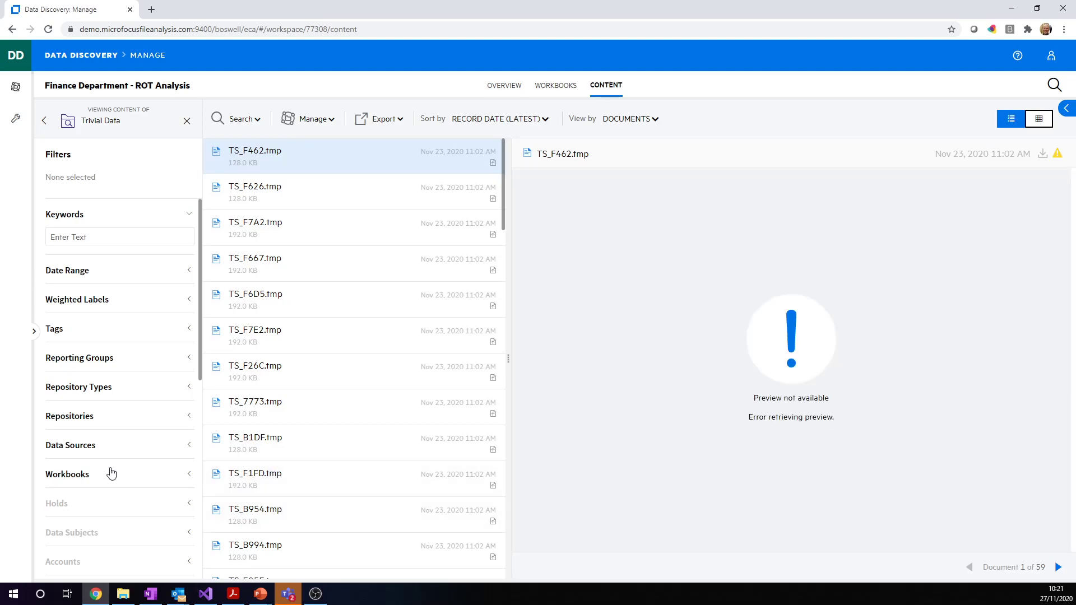
pyautogui.scroll(-1, 119, 412)
pyautogui.scroll(-2, 120, 412)
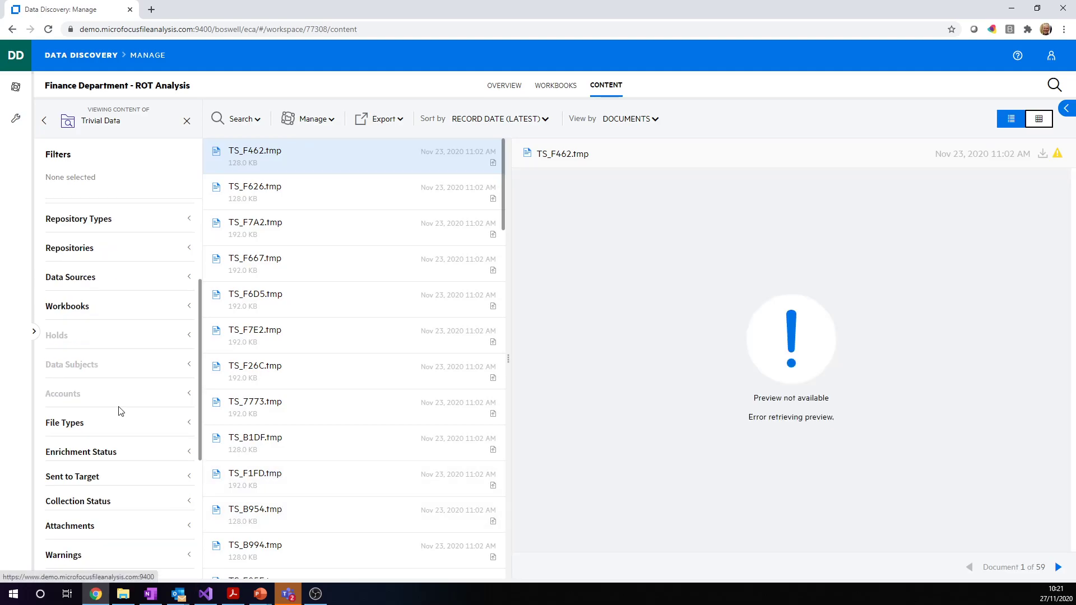
pyautogui.click(132, 429)
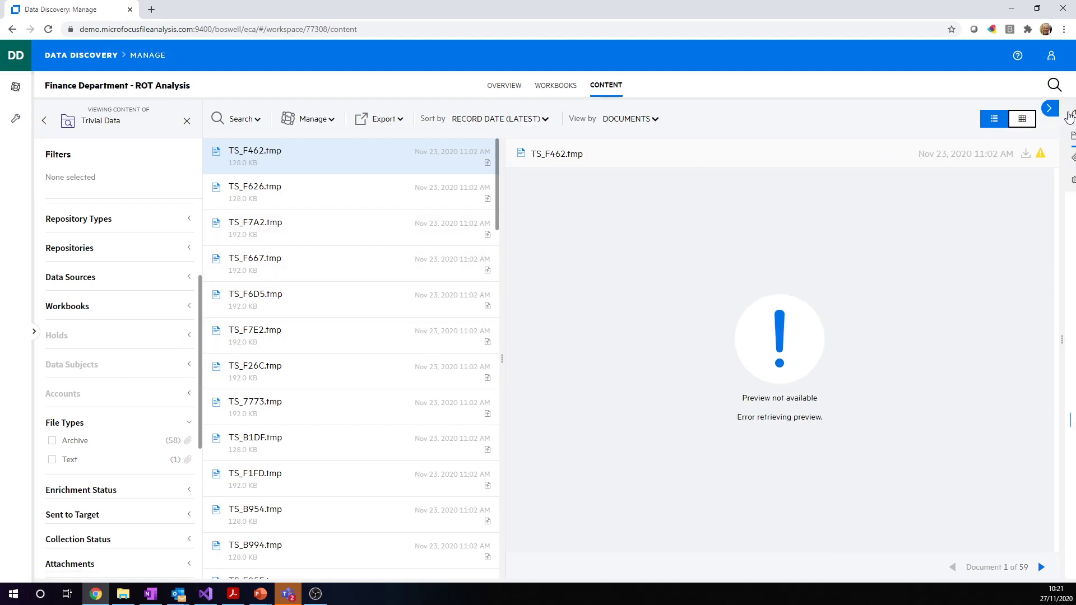
# Examine the document properties of TS_F462.tmp and TS_F626.tmp, including the file path
pyautogui.click(1068, 111)
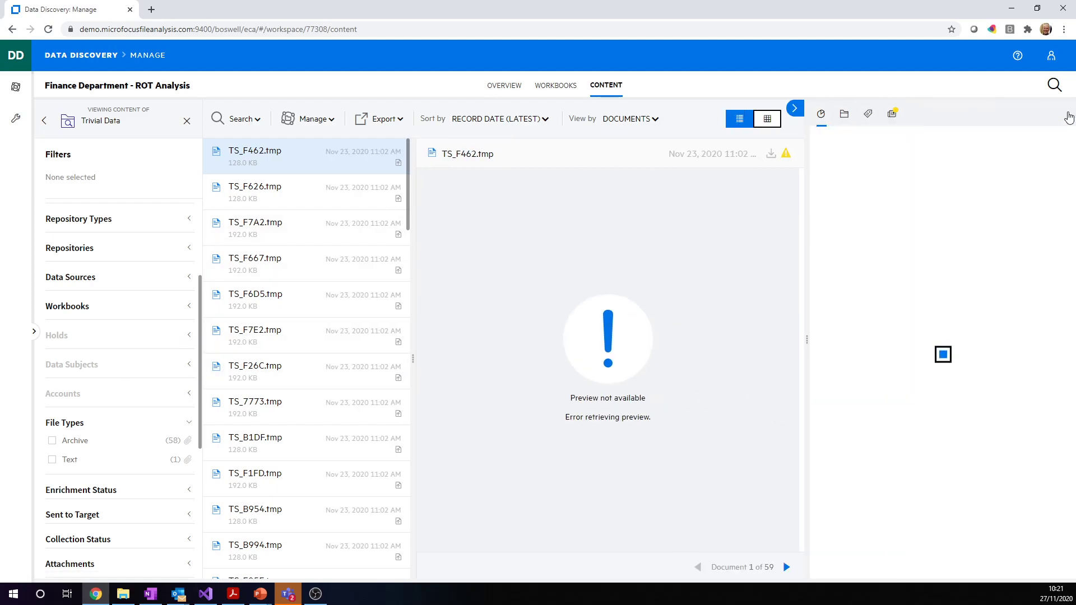
pyautogui.click(892, 115)
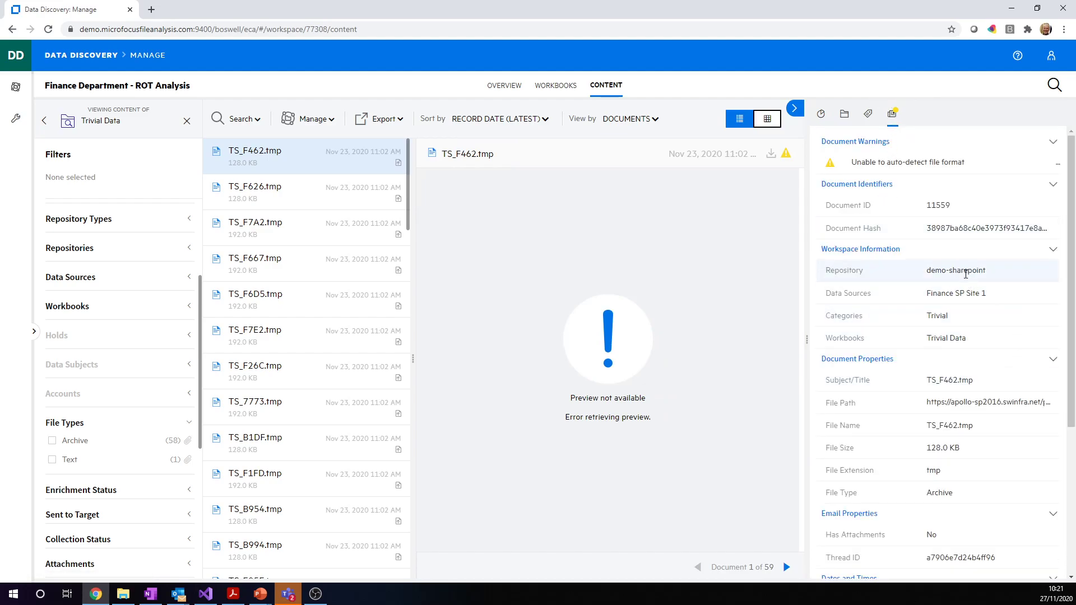
pyautogui.click(282, 198)
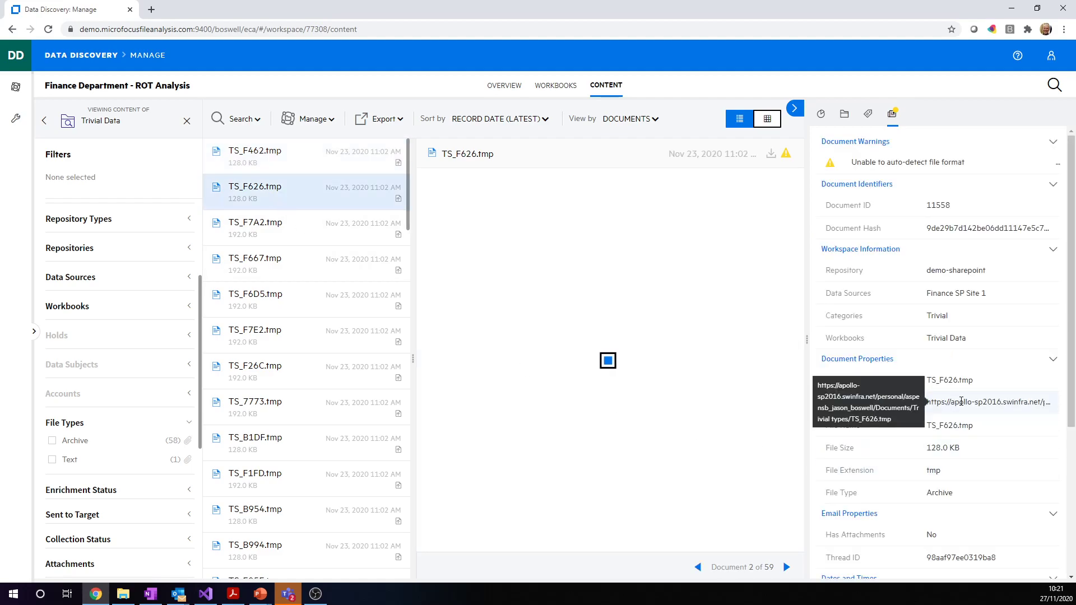
# View the contents of the Obsolete Data workbook and examine the first document's properties and dates
pyautogui.moveTo(1073, 385); pyautogui.dragTo(1074, 424)
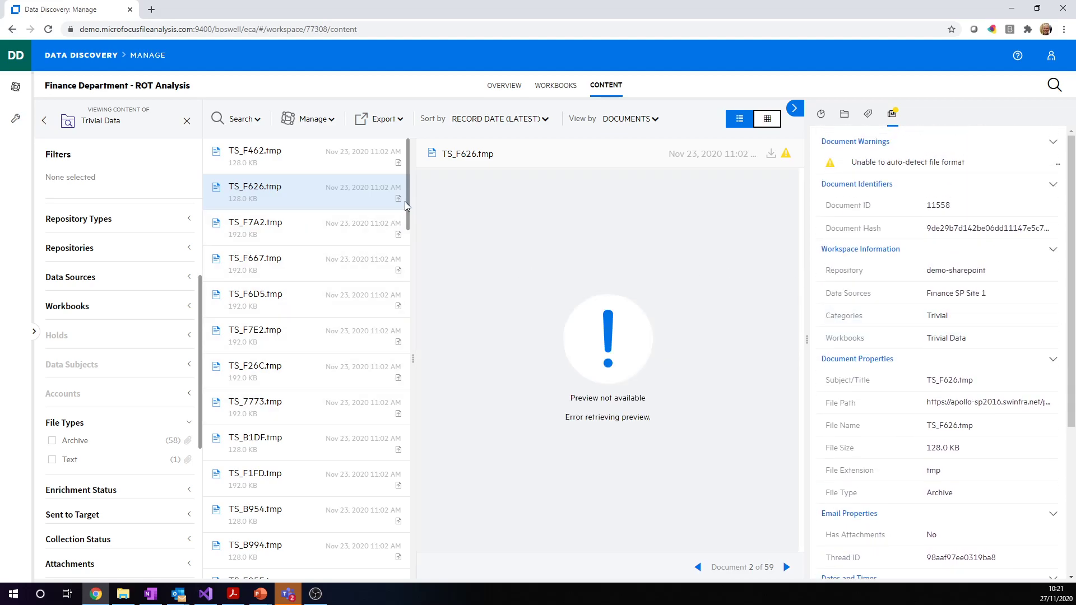
pyautogui.click(555, 86)
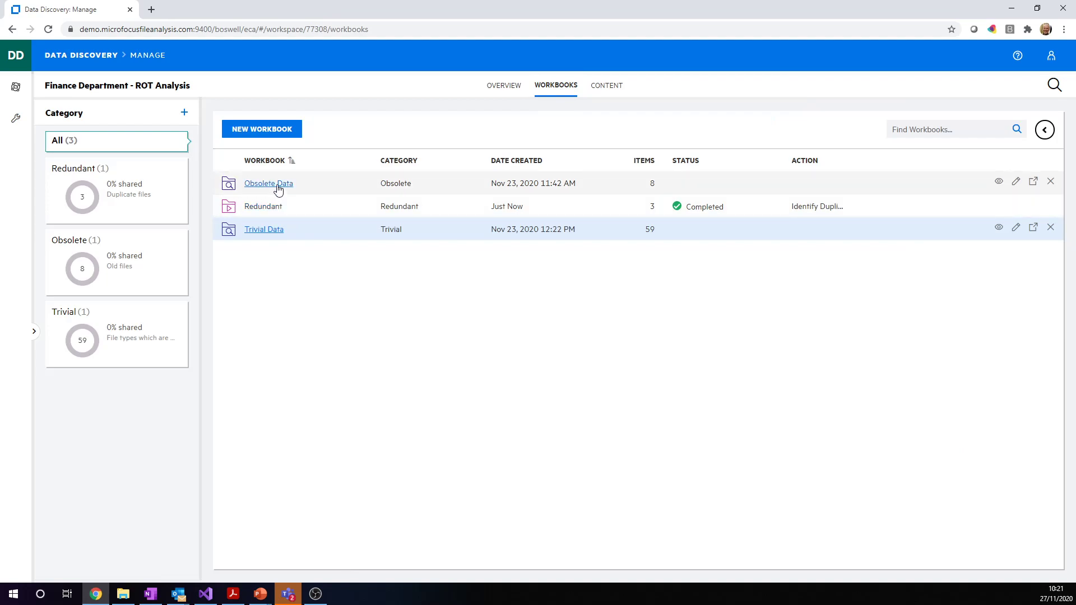
pyautogui.click(275, 183)
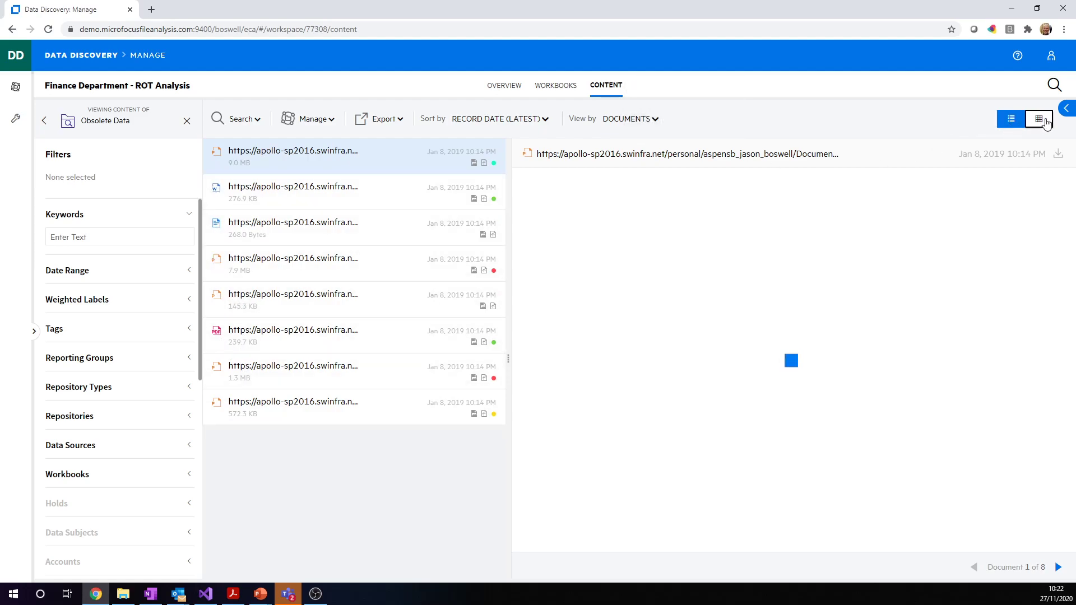
pyautogui.click(1065, 110)
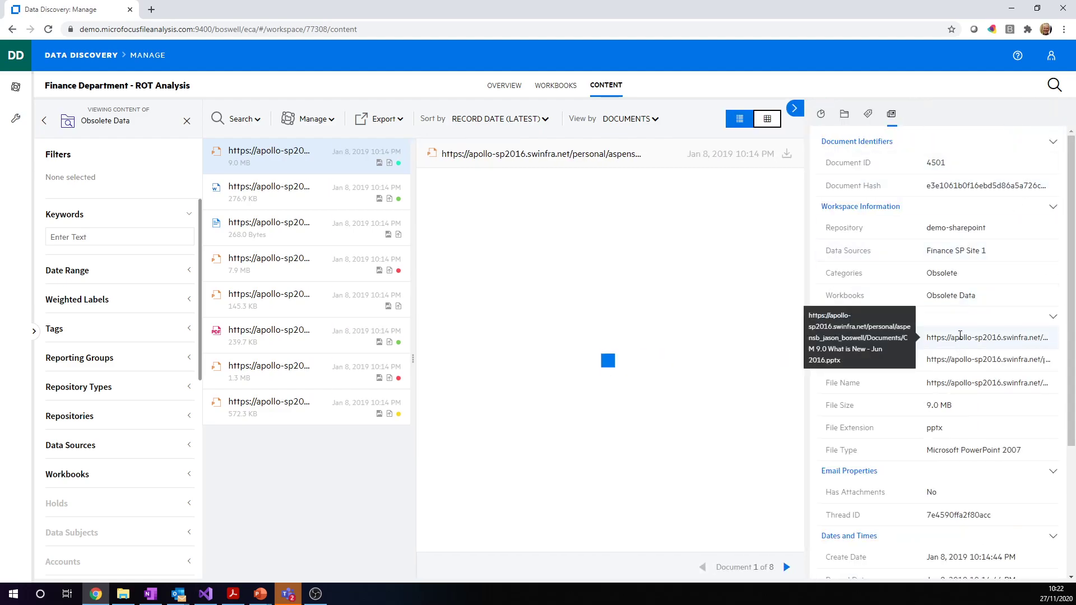
pyautogui.scroll(-3, 978, 476)
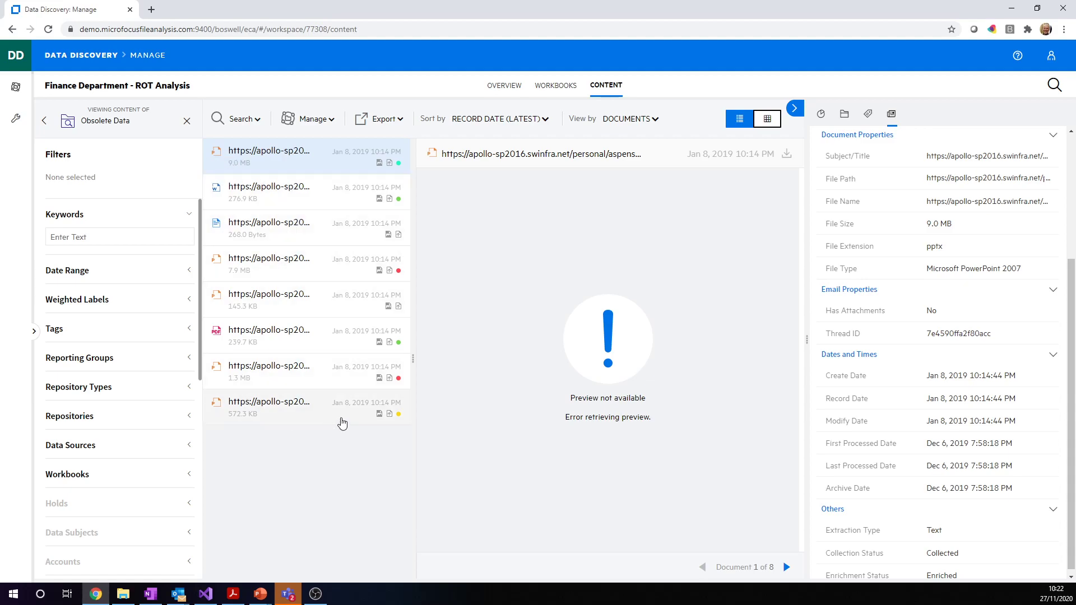
# View the contents of the Redundant workbook and examine the duplication details and properties of its three documents
pyautogui.click(557, 88)
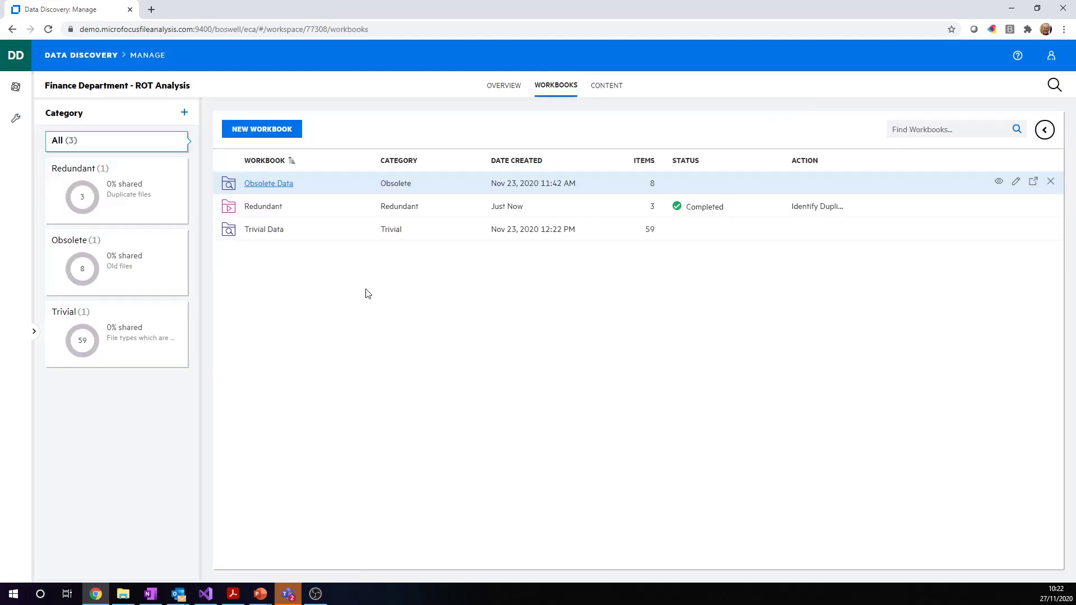
pyautogui.click(279, 211)
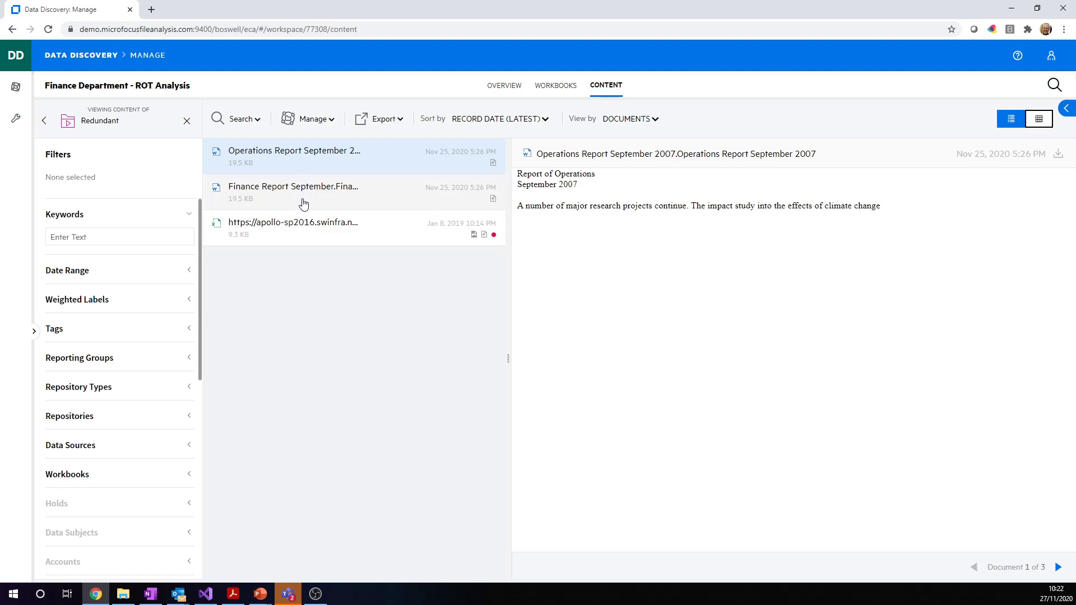
pyautogui.click(1066, 109)
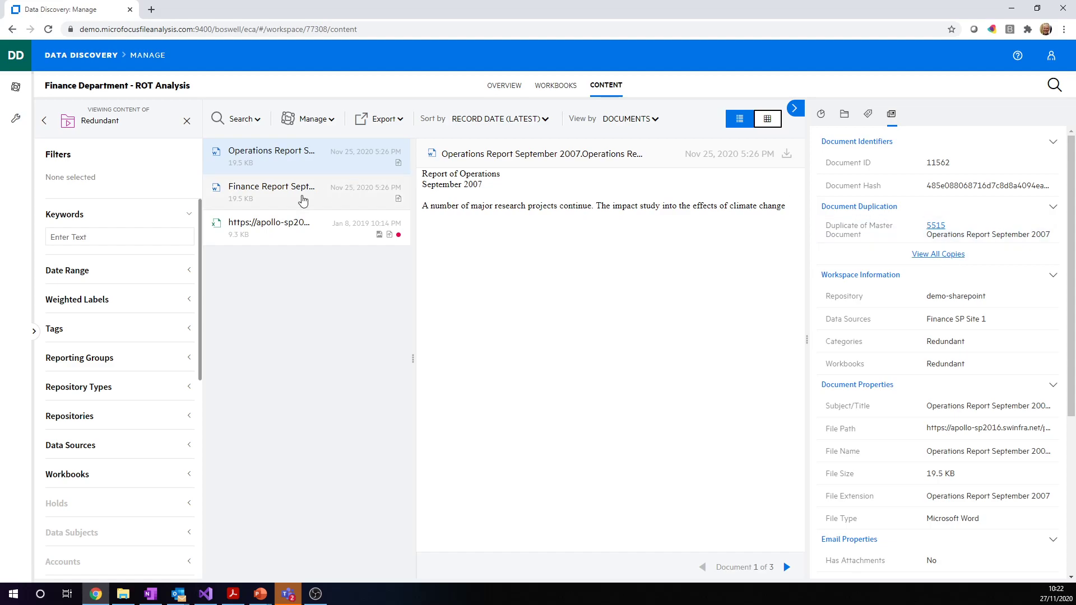
pyautogui.click(305, 197)
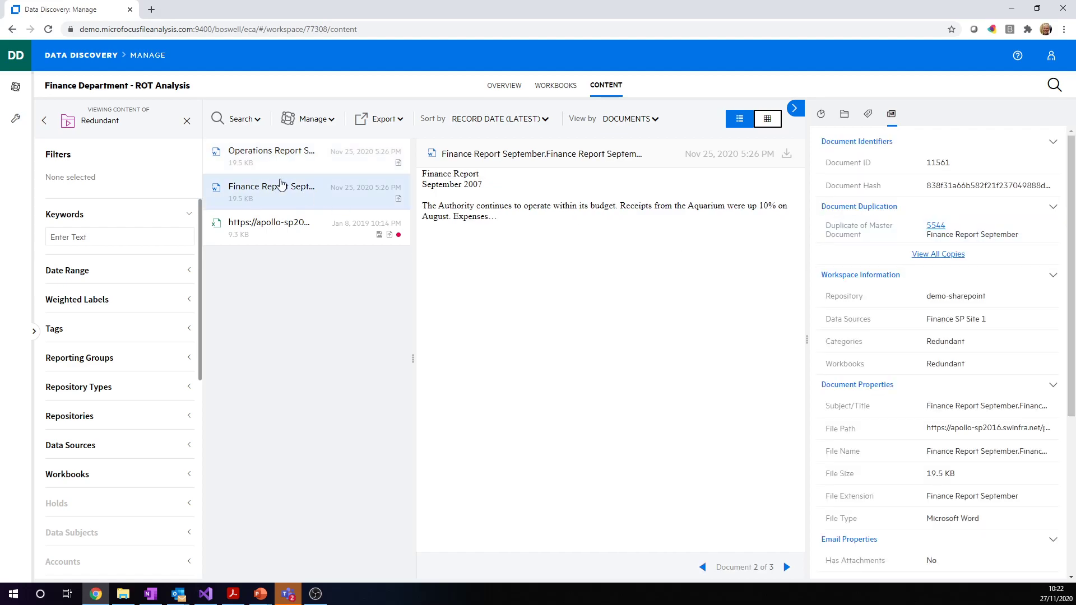
pyautogui.click(337, 224)
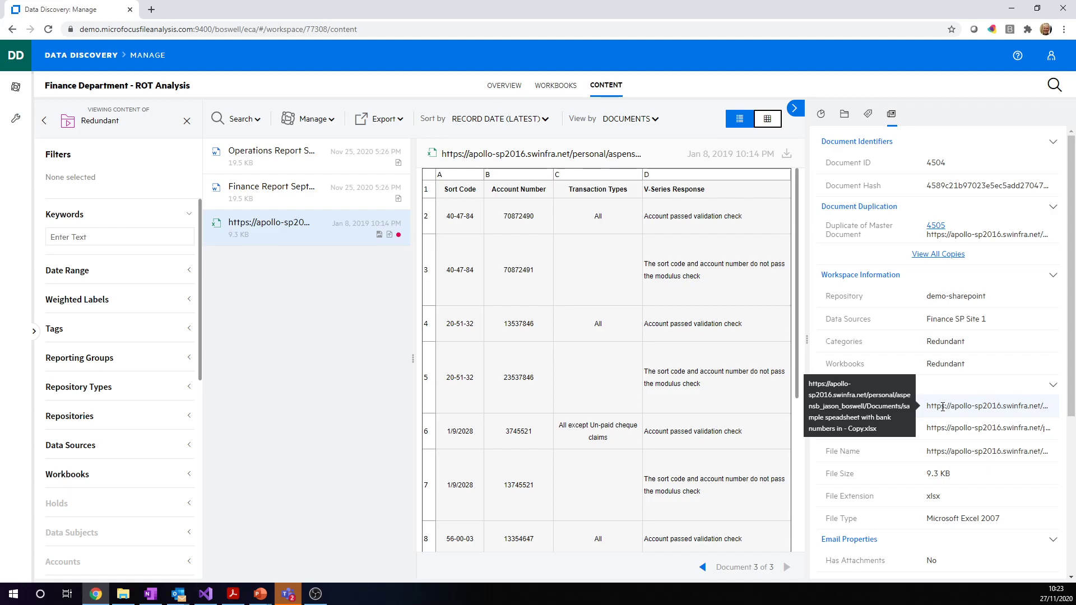
# Return to the workbook list and show the Redundant workbook's available activities and history
pyautogui.click(554, 89)
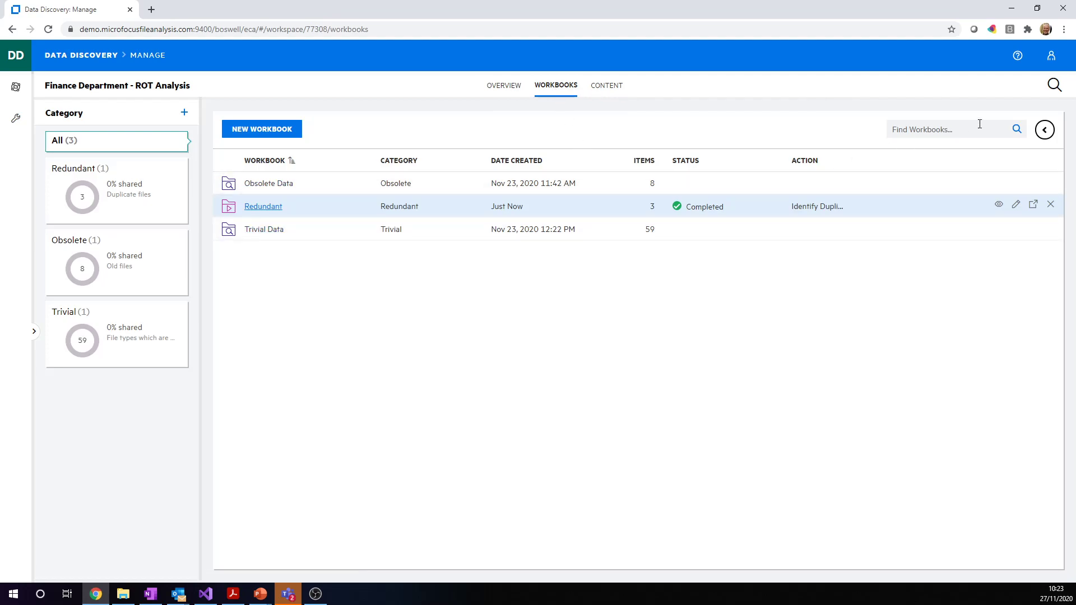
pyautogui.click(1045, 130)
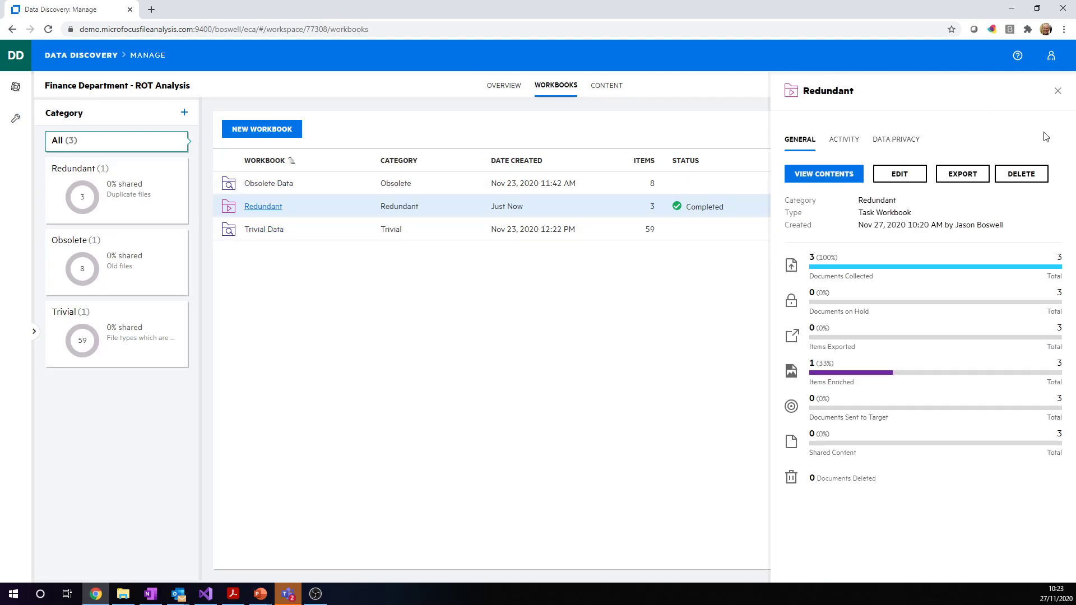
pyautogui.click(842, 144)
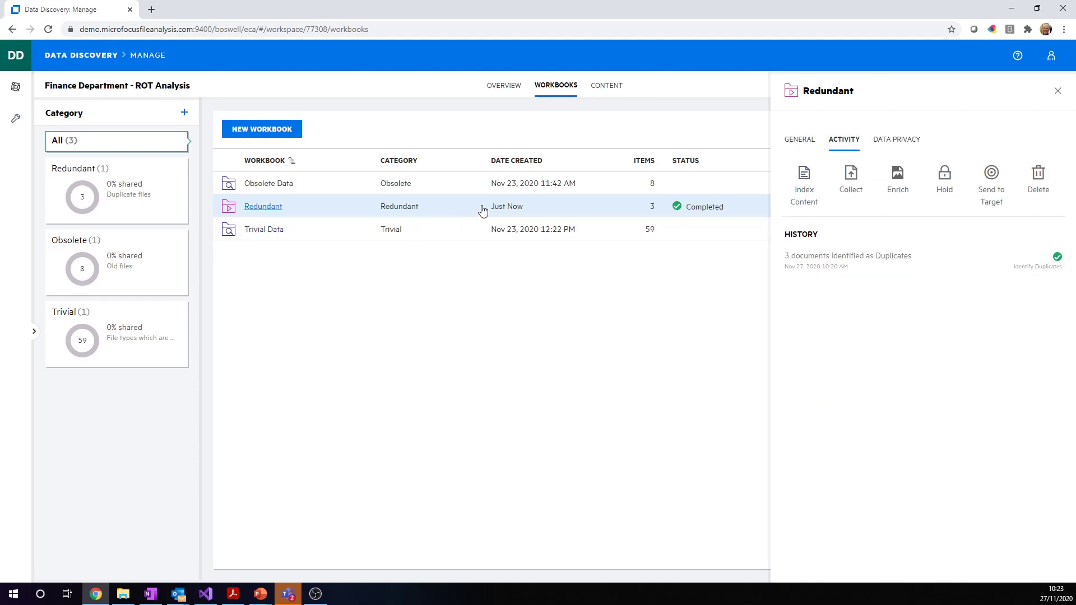
# Start a deletion request for the Redundant workbook's documents, choose the second listed reviewer, and cancel without submitting for approval
pyautogui.click(1039, 179)
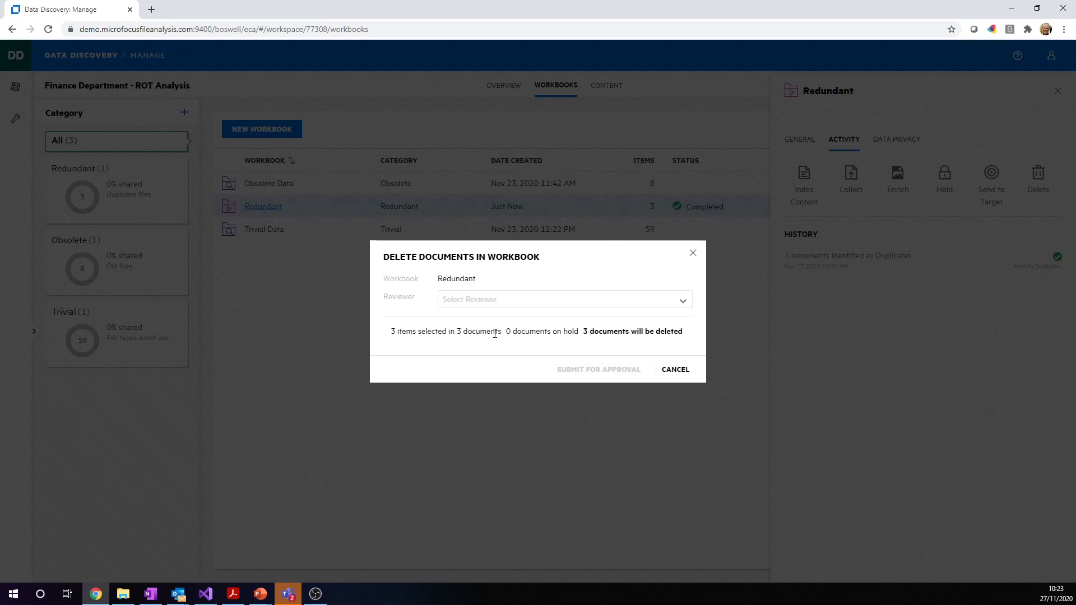
pyautogui.click(682, 304)
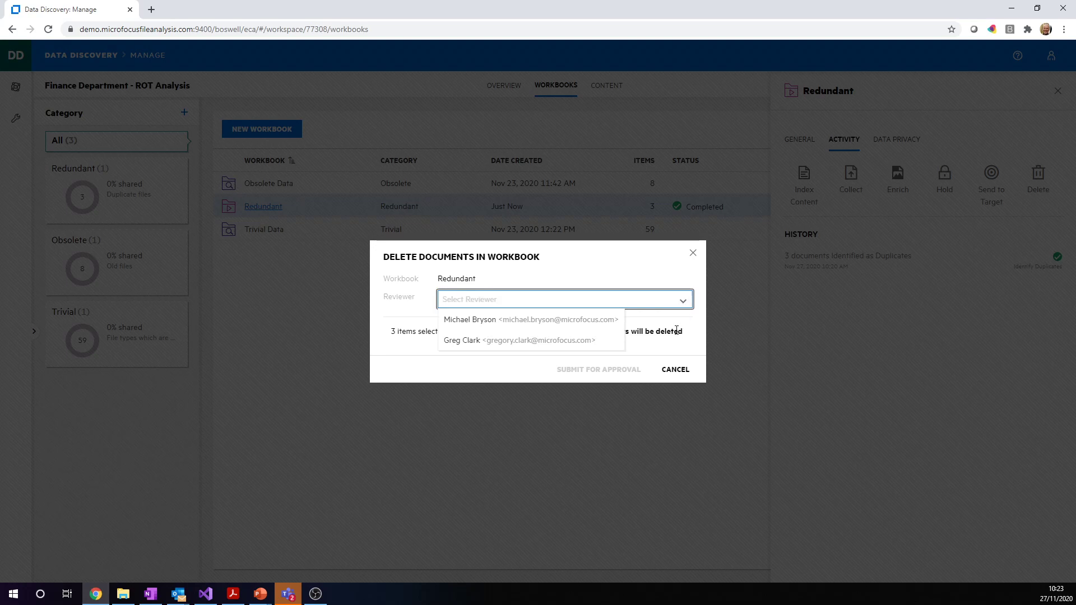
pyautogui.click(660, 271)
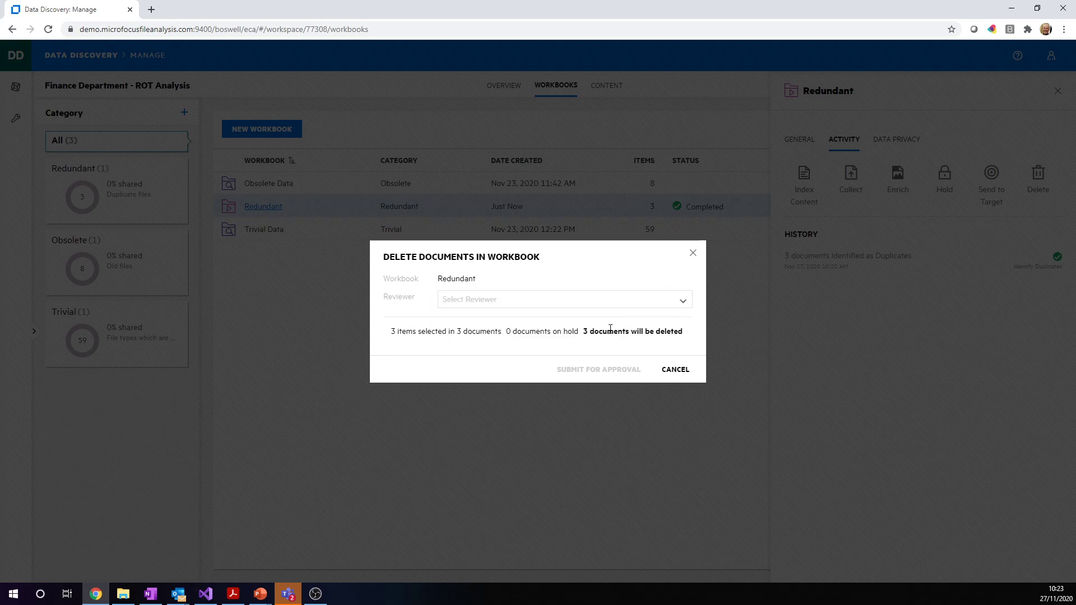
pyautogui.click(681, 303)
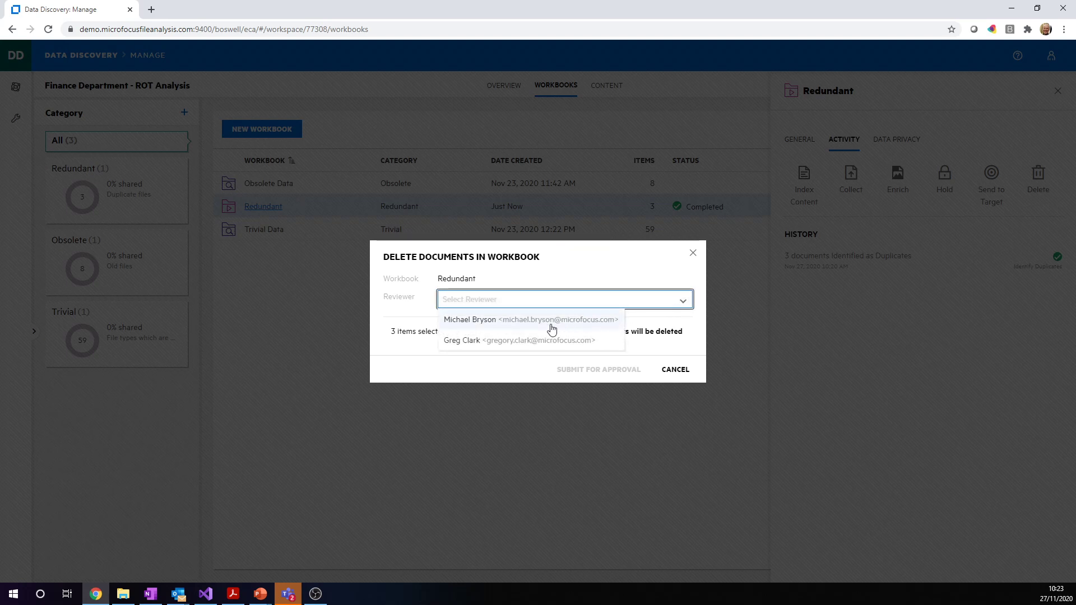
pyautogui.click(526, 343)
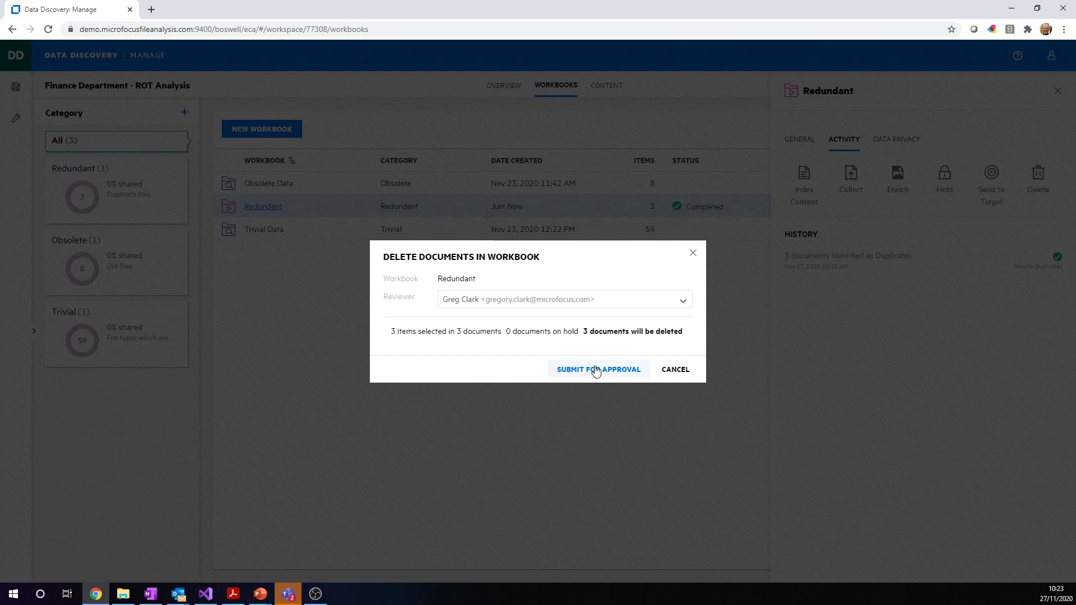
pyautogui.click(676, 372)
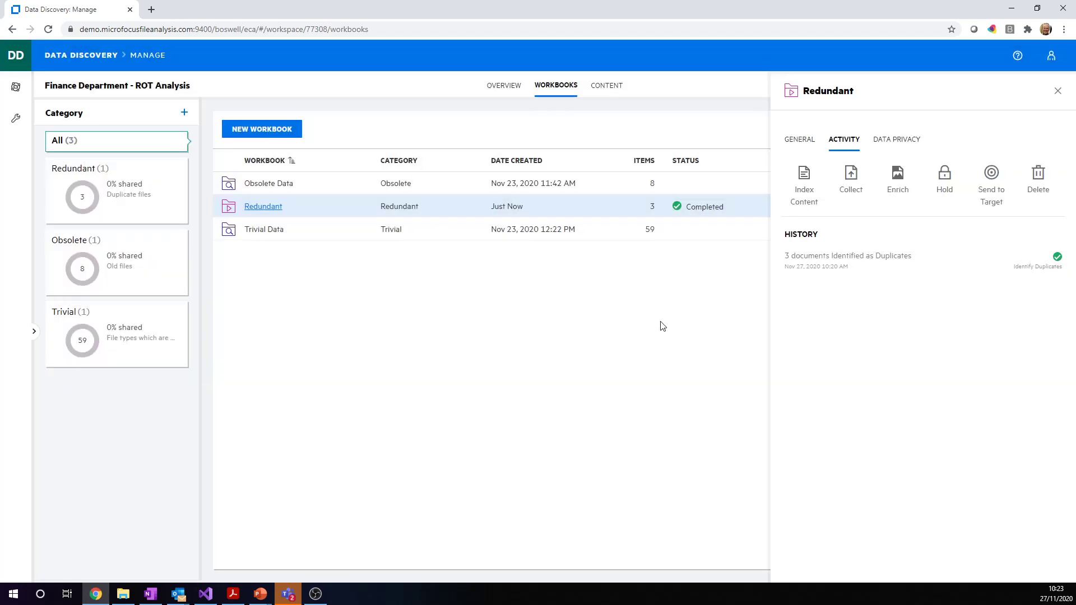
# Check how many documents a deletion request for the Obsolete Data workbook would cover, and cancel it
pyautogui.click(515, 189)
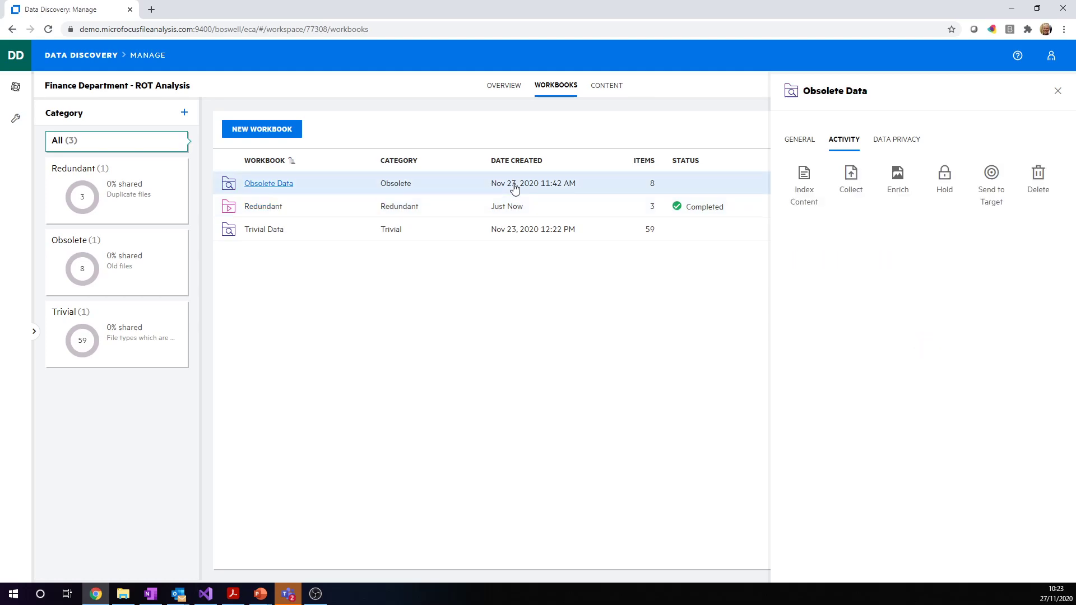
pyautogui.click(1038, 179)
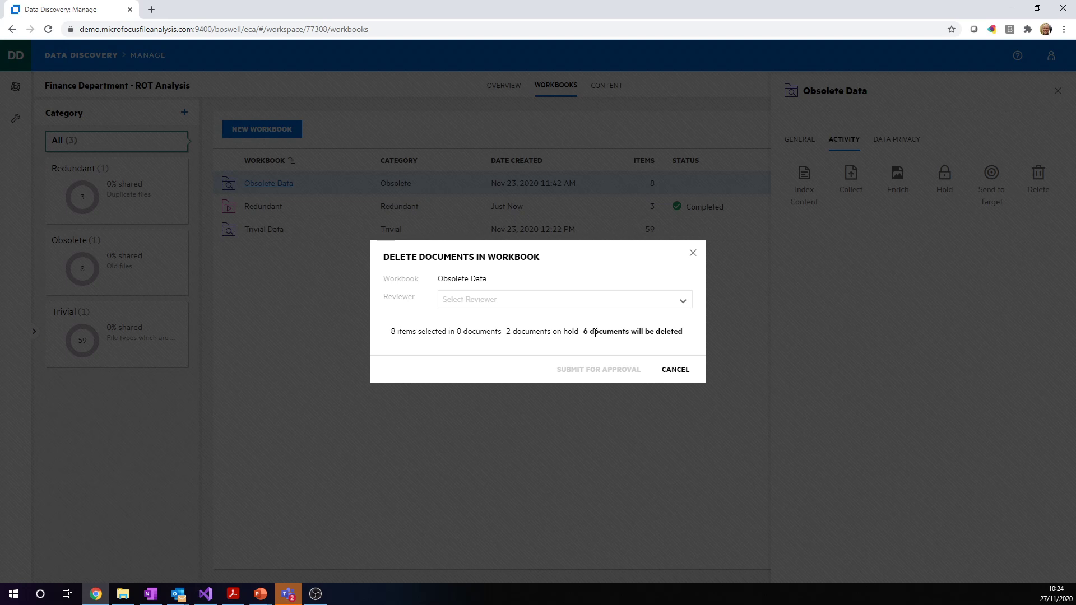
pyautogui.click(676, 369)
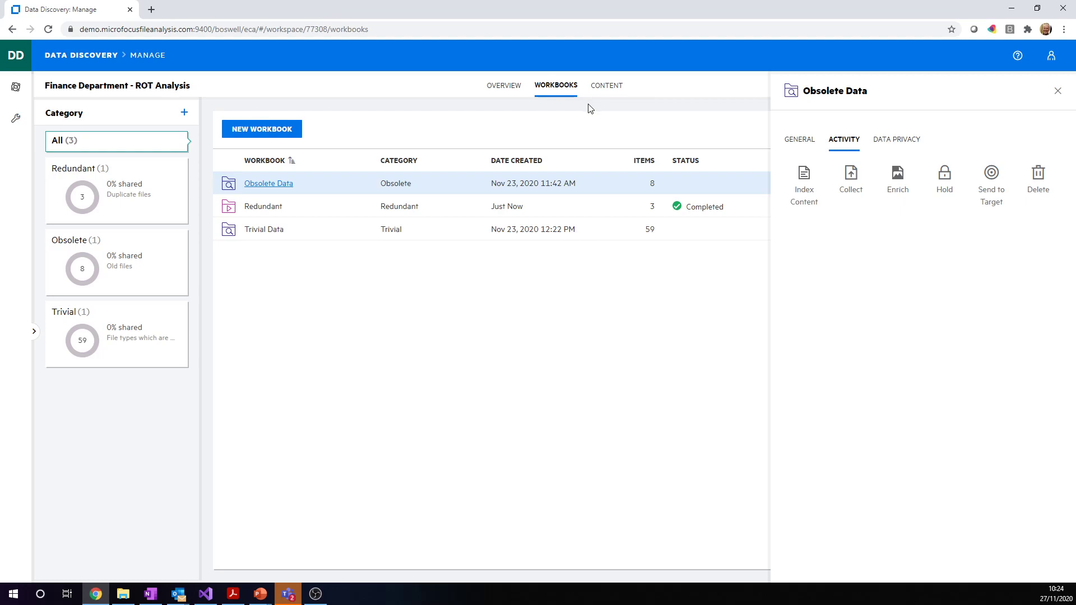
# Open the Obsolete Data workbook's contents, check its CSV export options, and leave without exporting
pyautogui.click(286, 191)
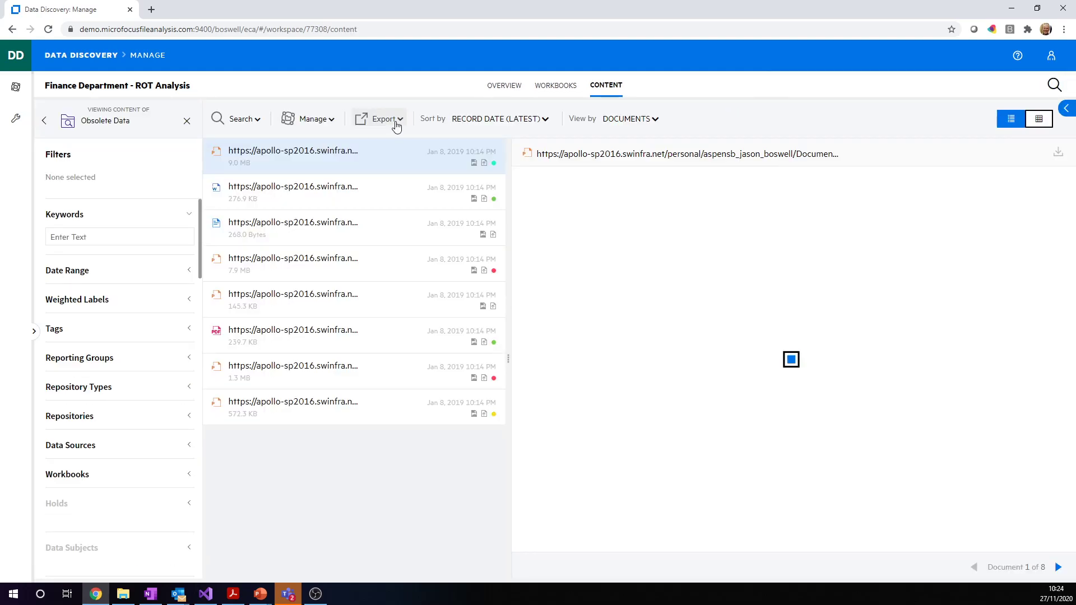
pyautogui.click(397, 123)
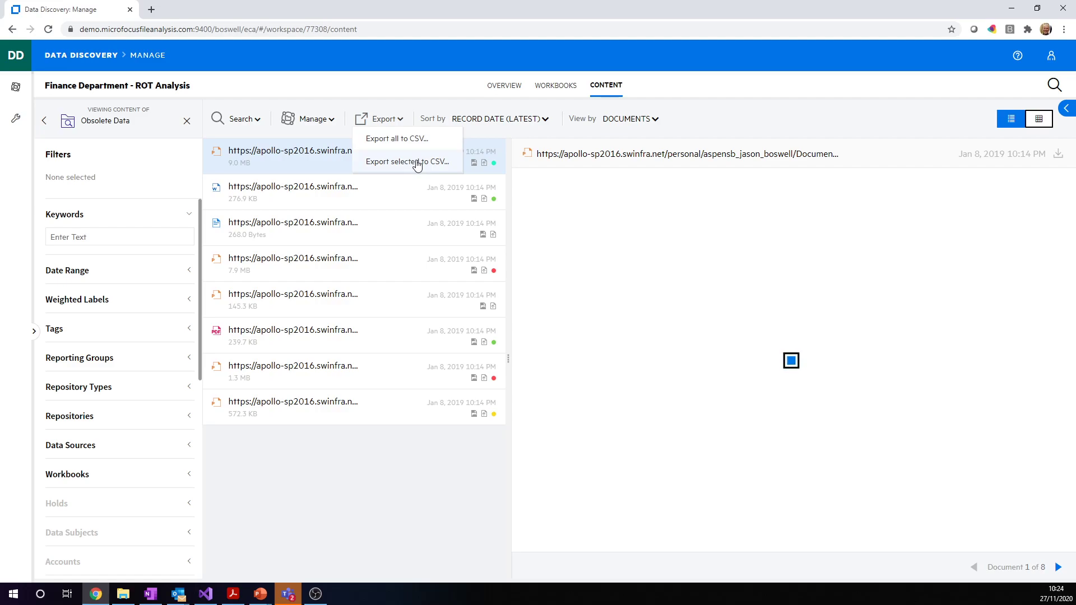
pyautogui.click(554, 87)
# Generate the Finance Department - ROT Analysis workspace report from the overview and open the downloaded PDF
pyautogui.click(507, 87)
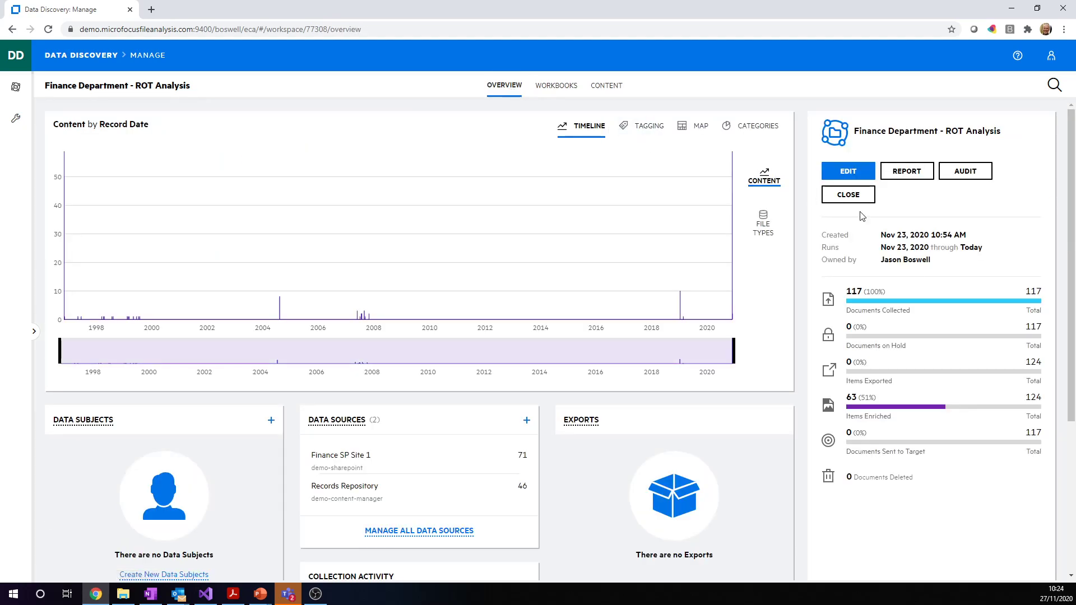
pyautogui.click(911, 174)
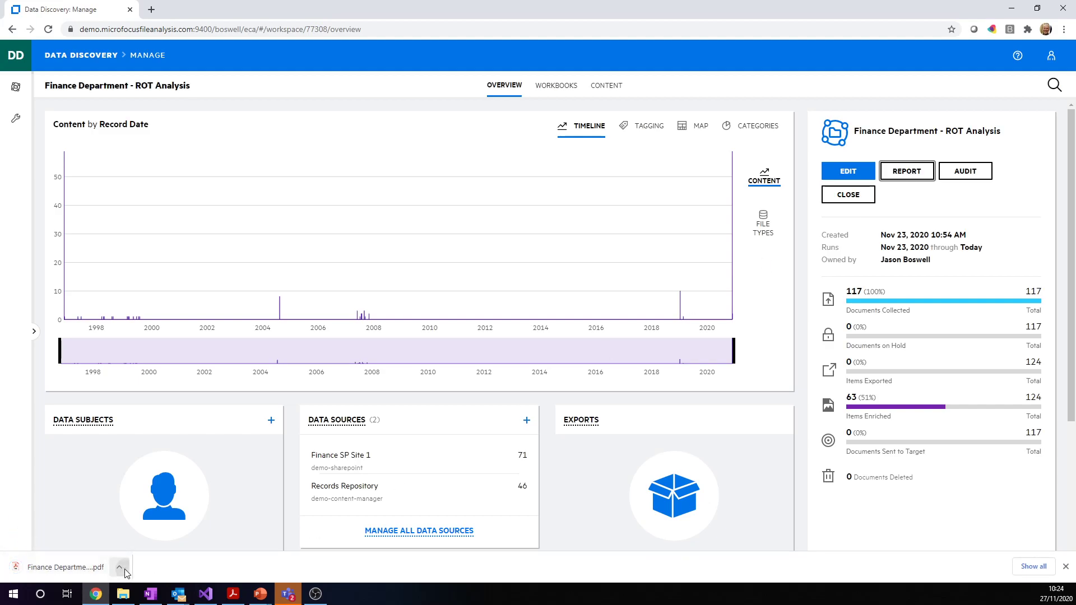
pyautogui.click(120, 567)
pyautogui.click(157, 486)
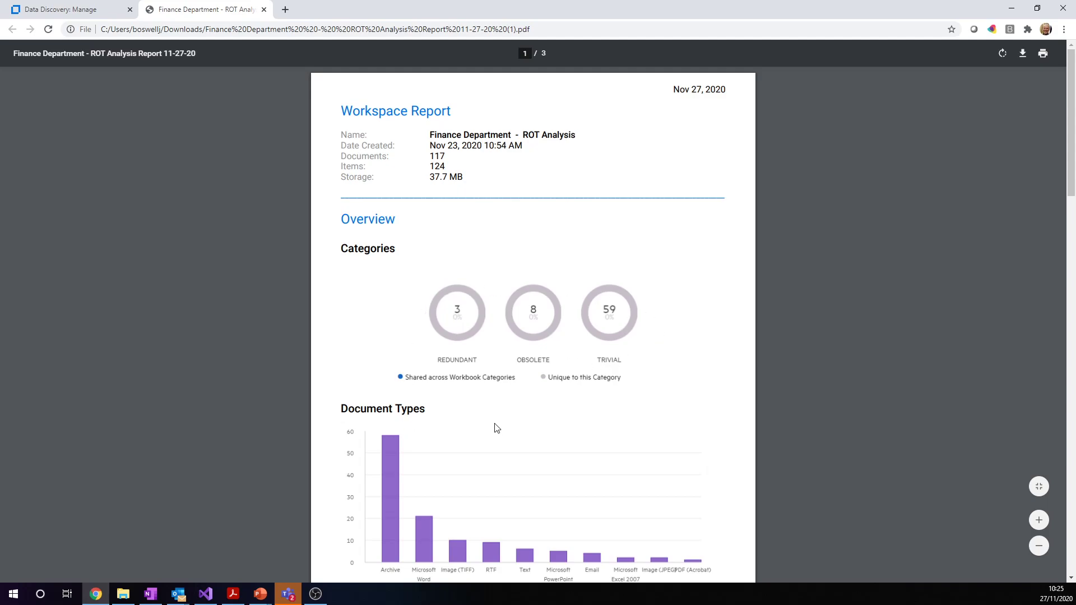
# Review the workspace report's workbook categories, metrics and activity details
pyautogui.scroll(-20, 526, 442)
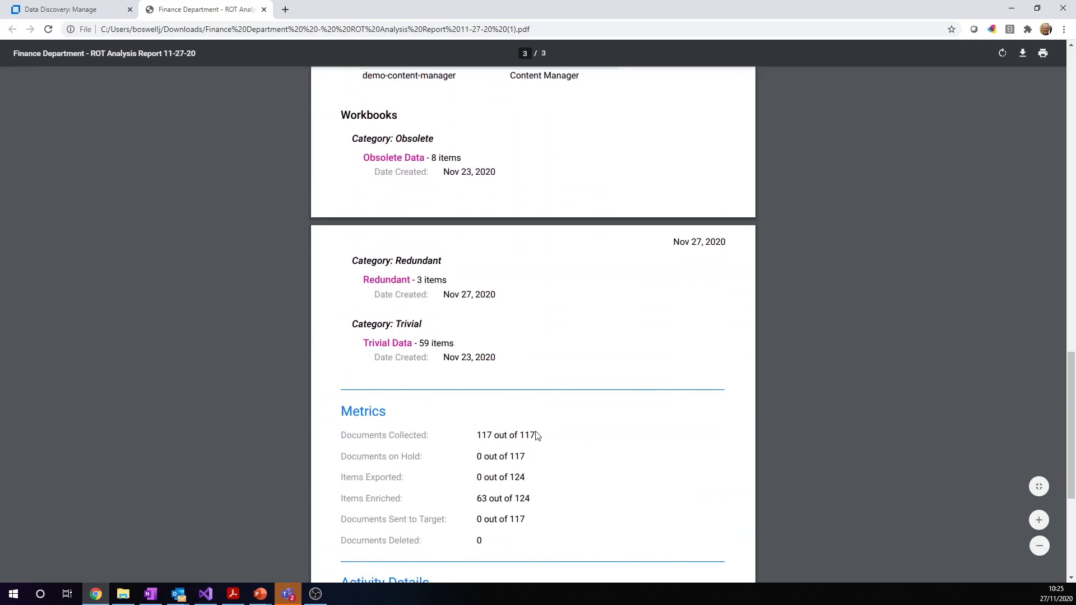
pyautogui.scroll(-4, 537, 436)
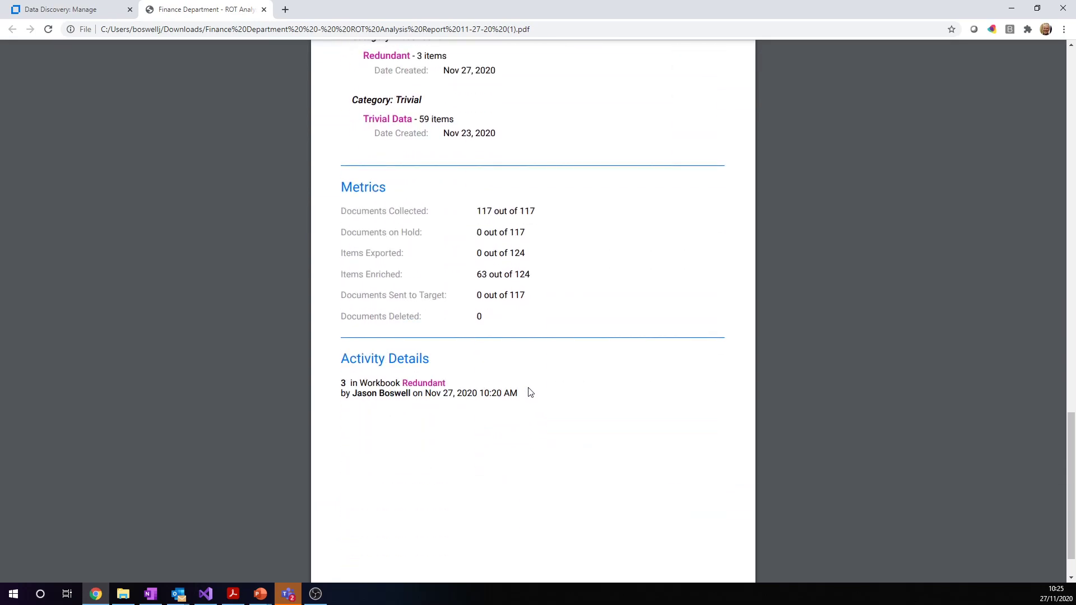
pyautogui.scroll(3, 452, 278)
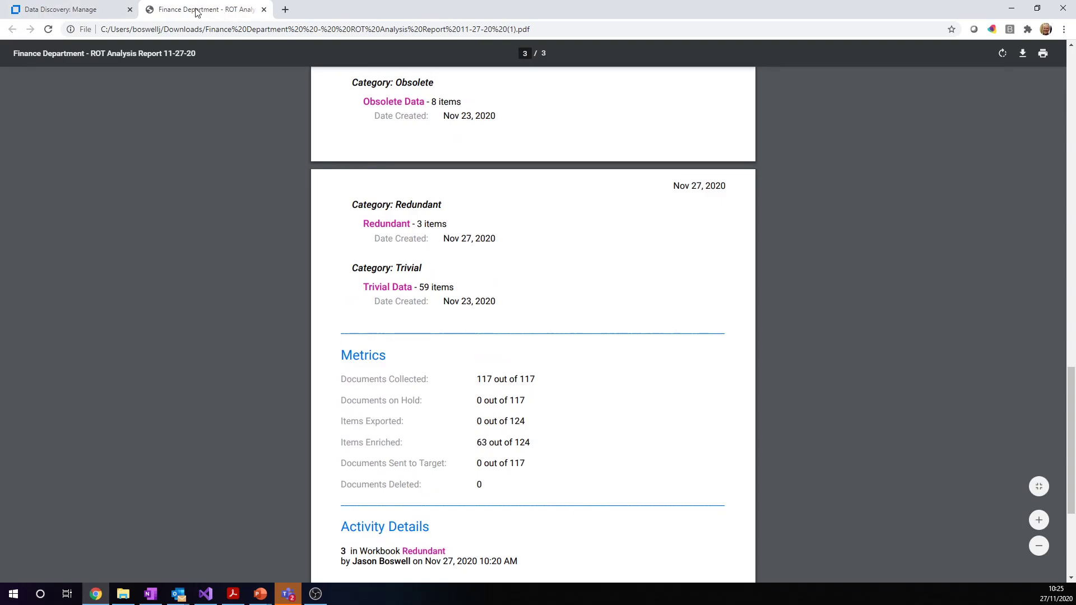
# Review the audit records of the Finance Department workspace and return to the Data Discovery home page
pyautogui.click(62, 13)
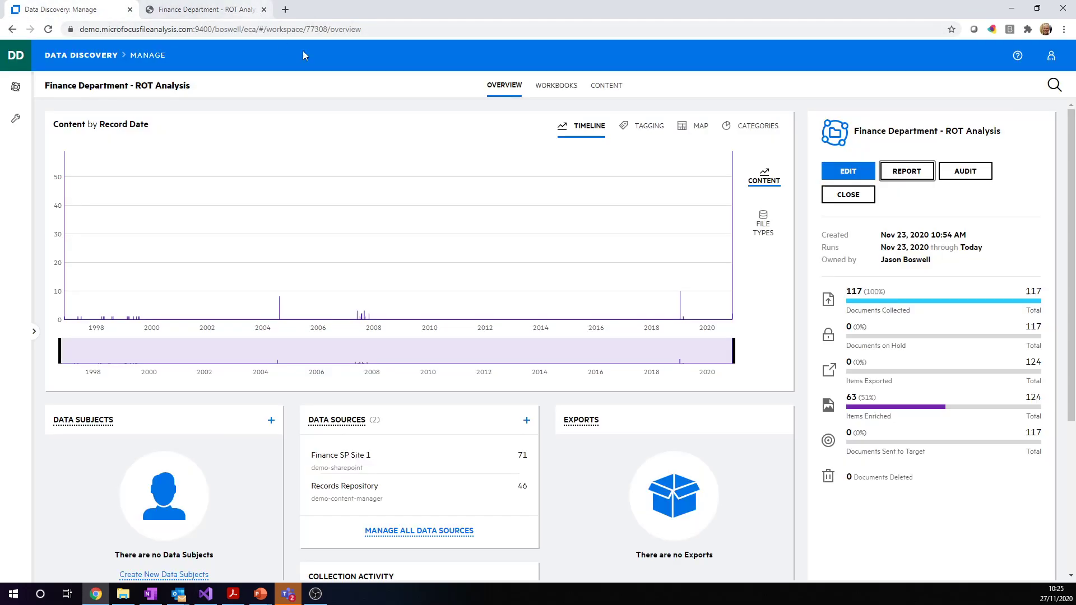
pyautogui.click(975, 178)
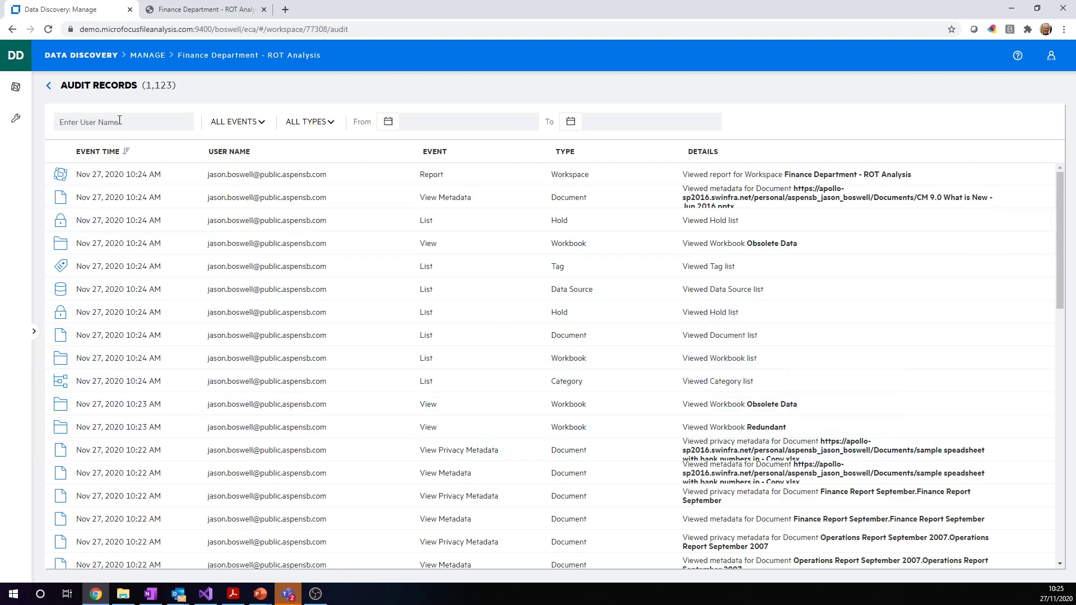
pyautogui.click(49, 86)
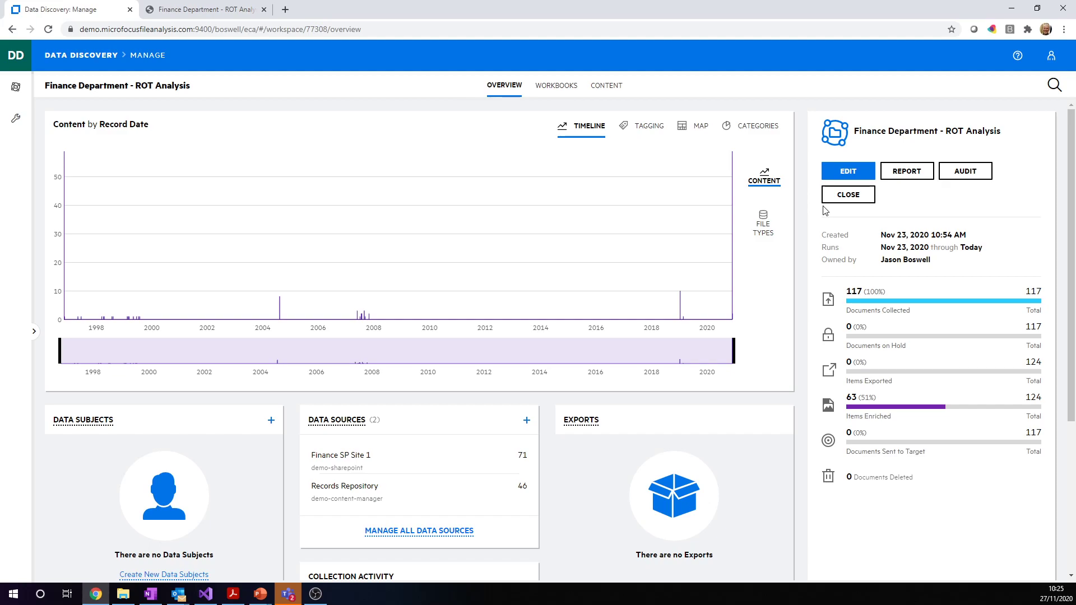
pyautogui.click(16, 58)
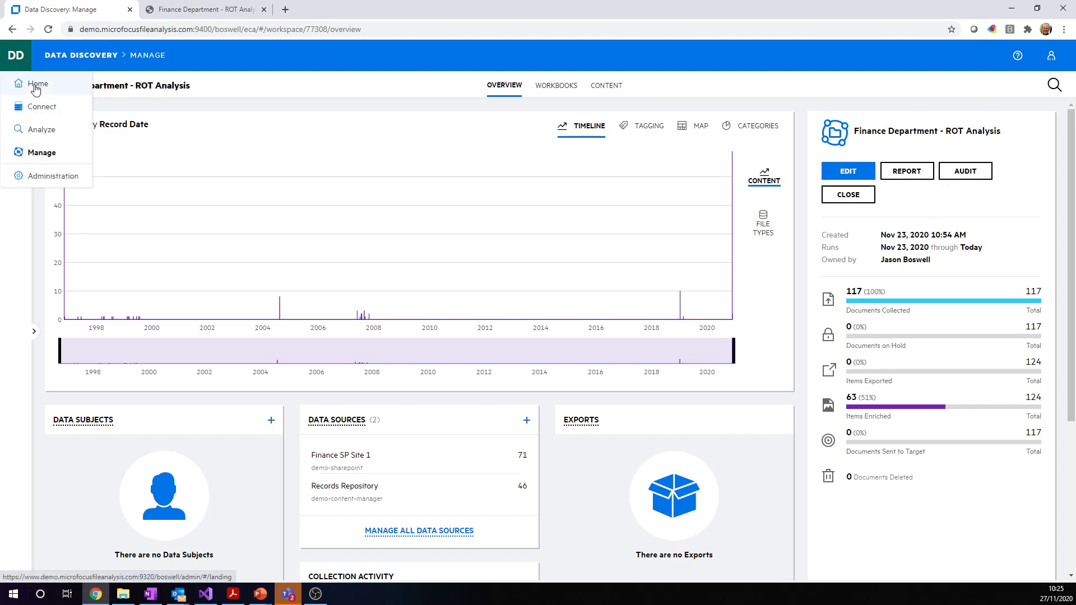
pyautogui.click(33, 84)
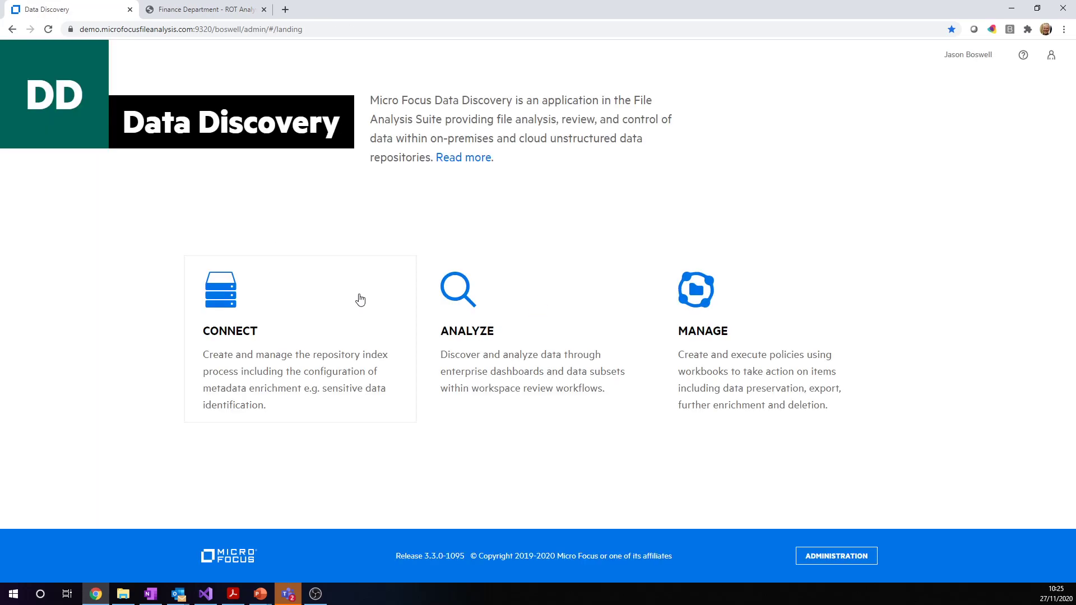